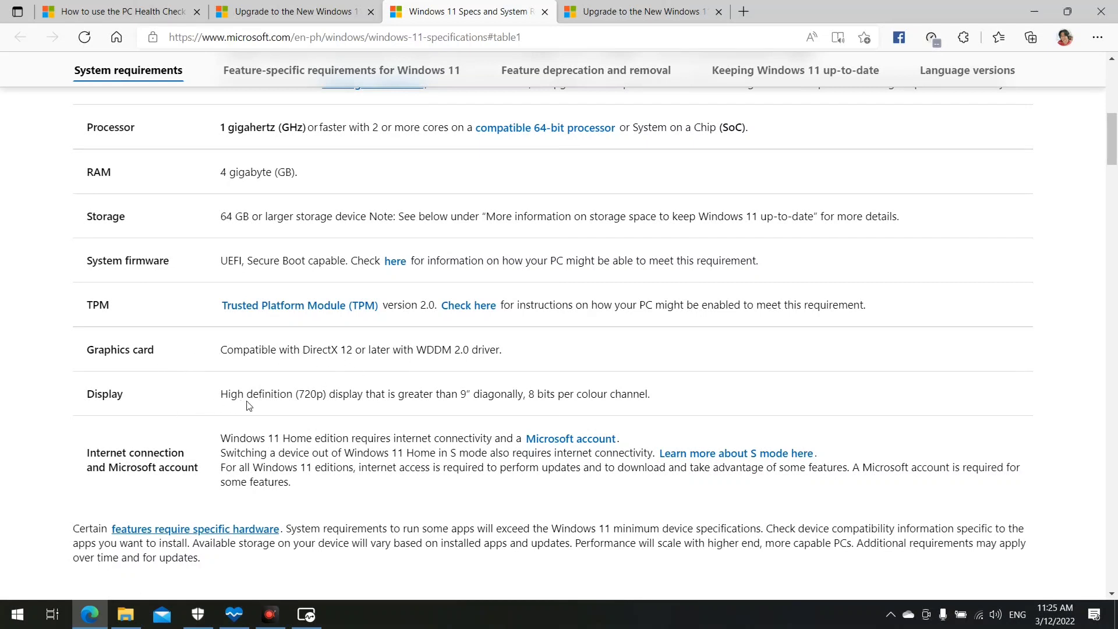
Review the Windows 11 system requirements and open the PC Health Check install section from the support article
scroll(440, 400, down, 1)
scroll(465, 373, up, 1)
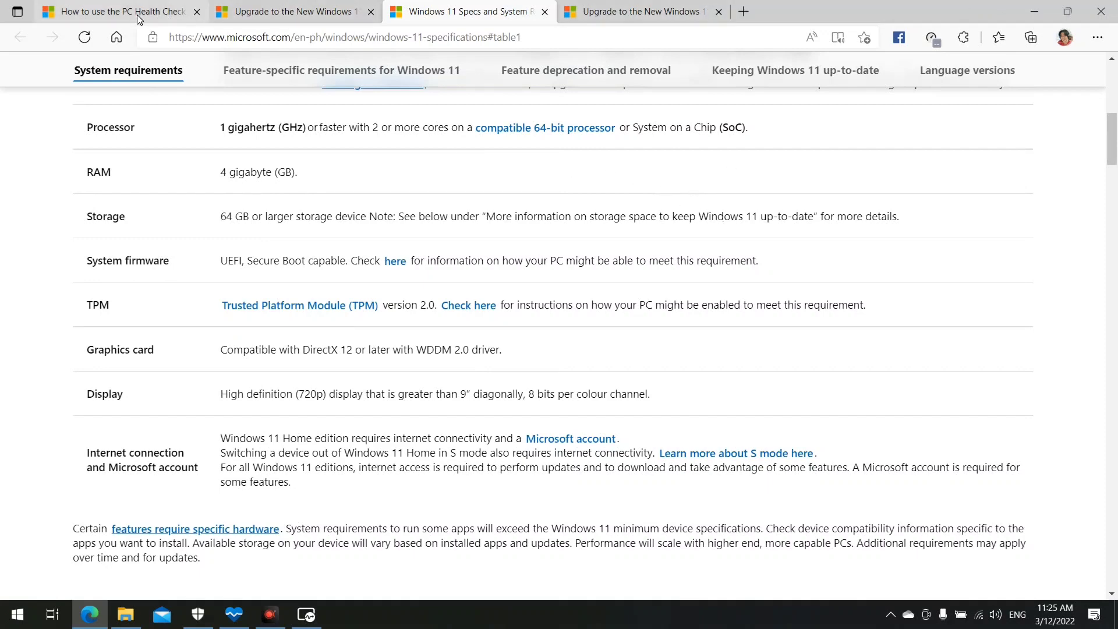
click(153, 19)
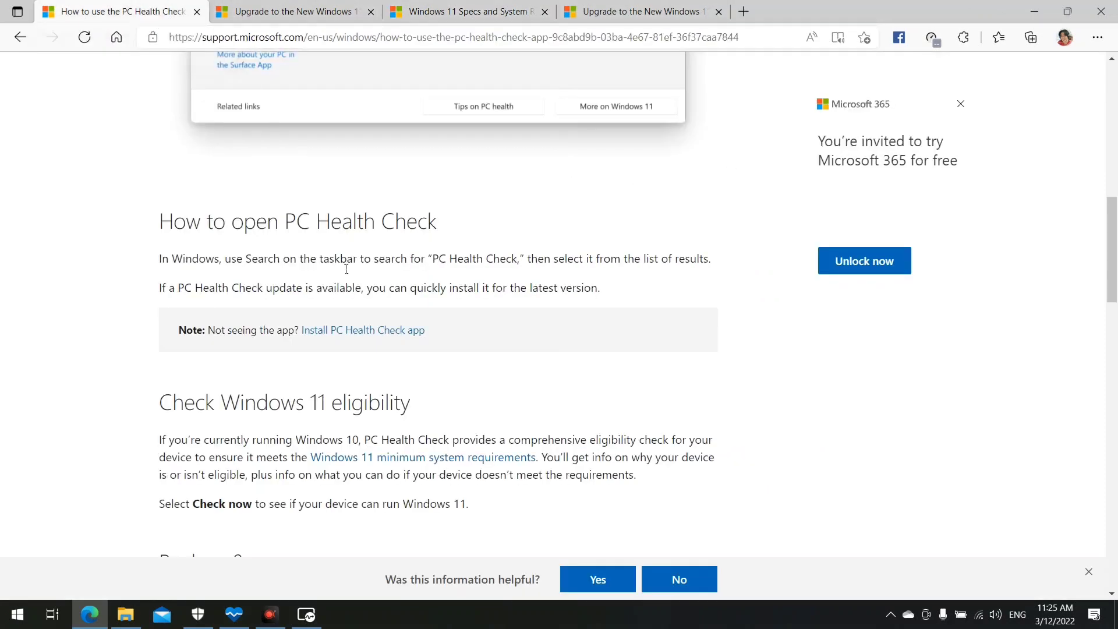
click(377, 335)
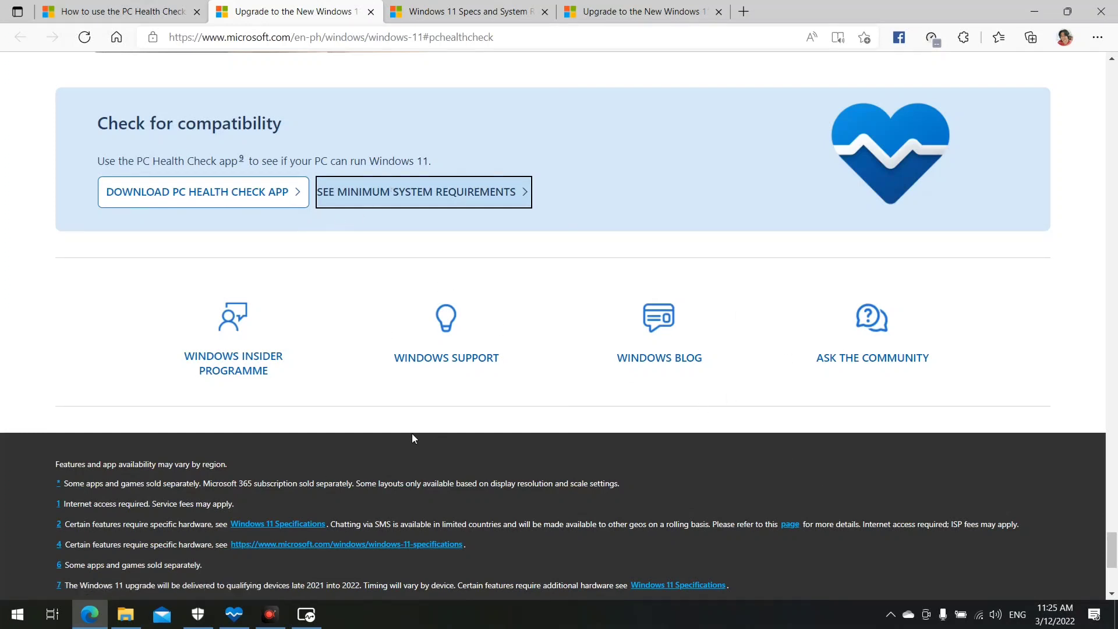
Switch to PC Health Check, run the Windows 11 eligibility check, highlight the result heading, and close the app
click(1020, 7)
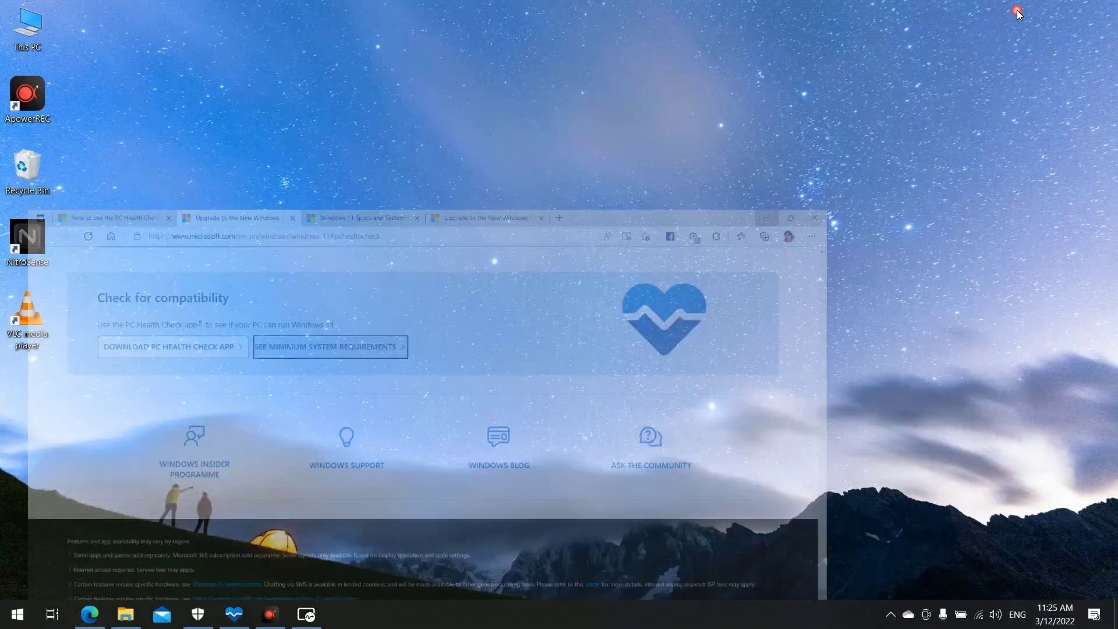
click(234, 613)
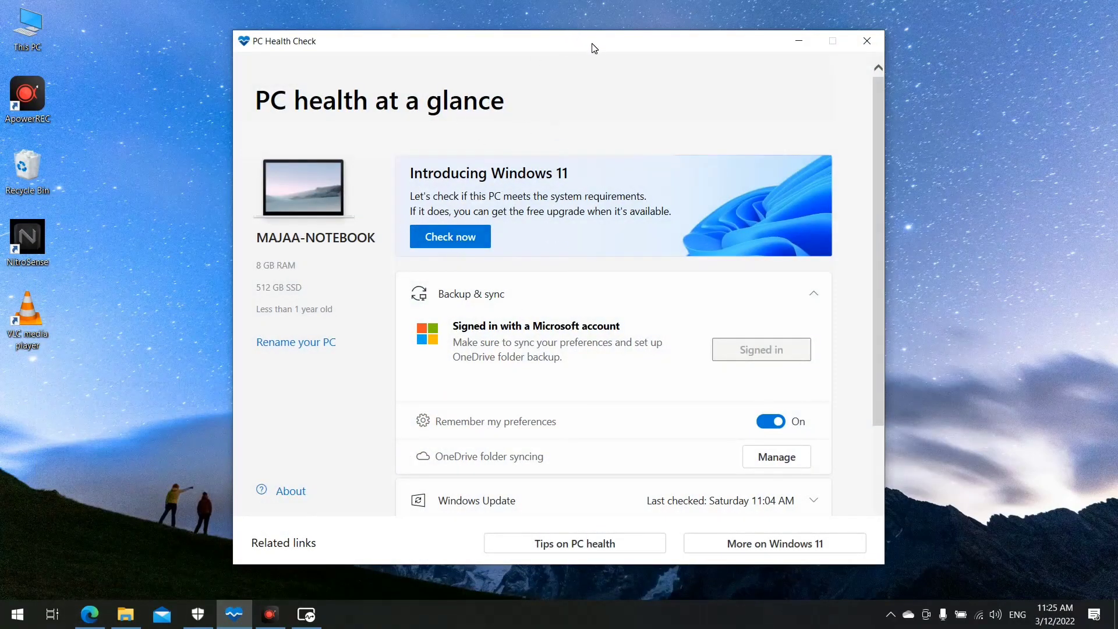
mouse_move(591, 43)
mouse_down()
mouse_move(643, 29)
mouse_move(567, 59)
mouse_up()
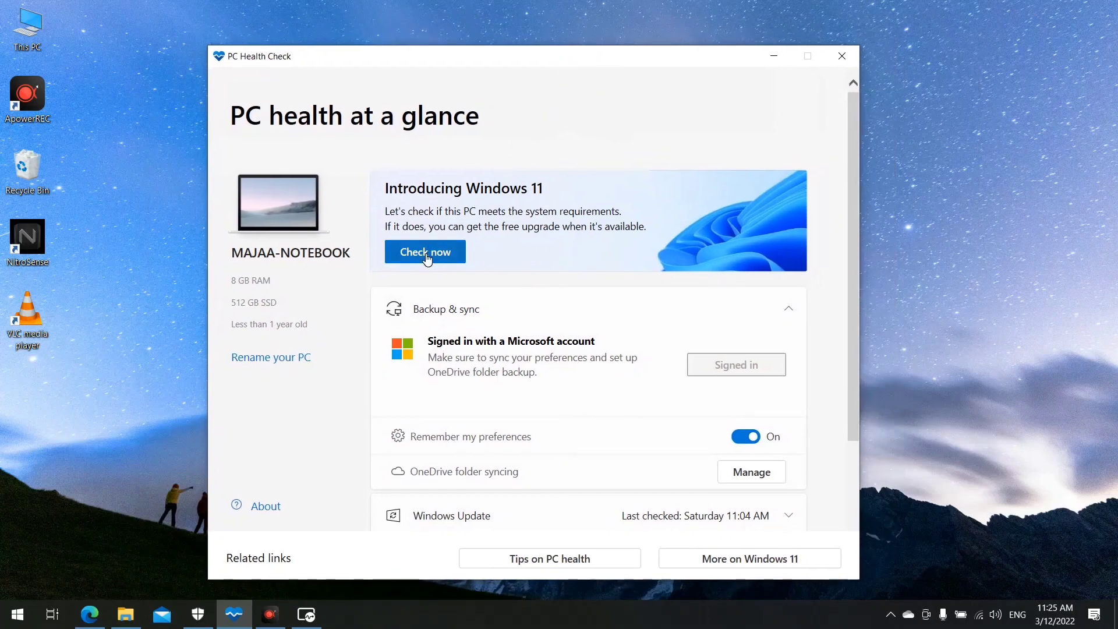
click(426, 256)
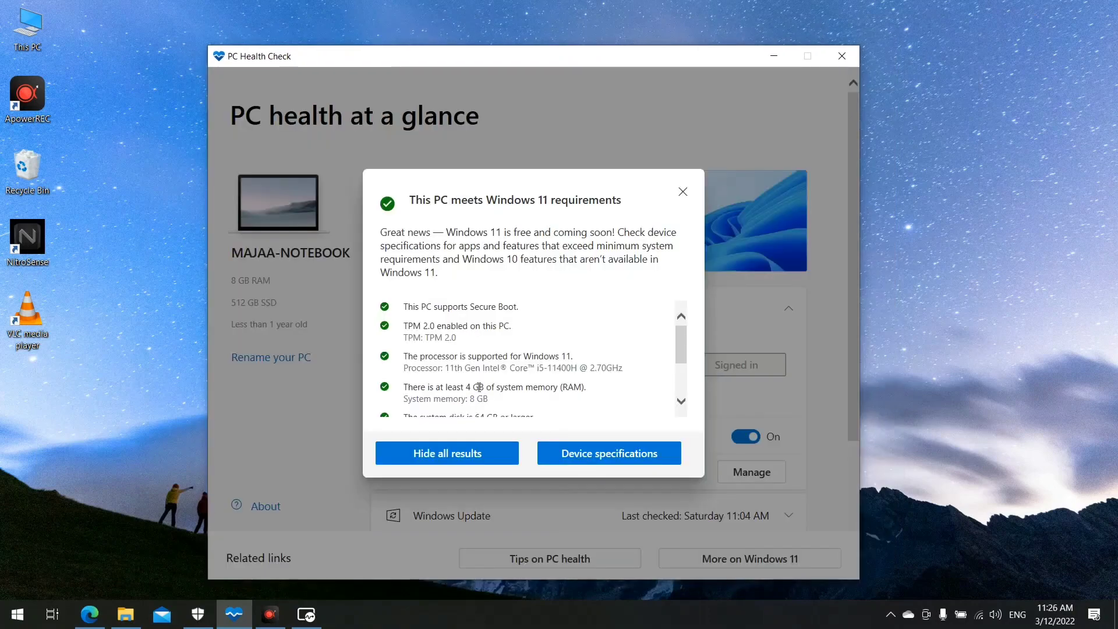
drag(411, 201, 612, 203)
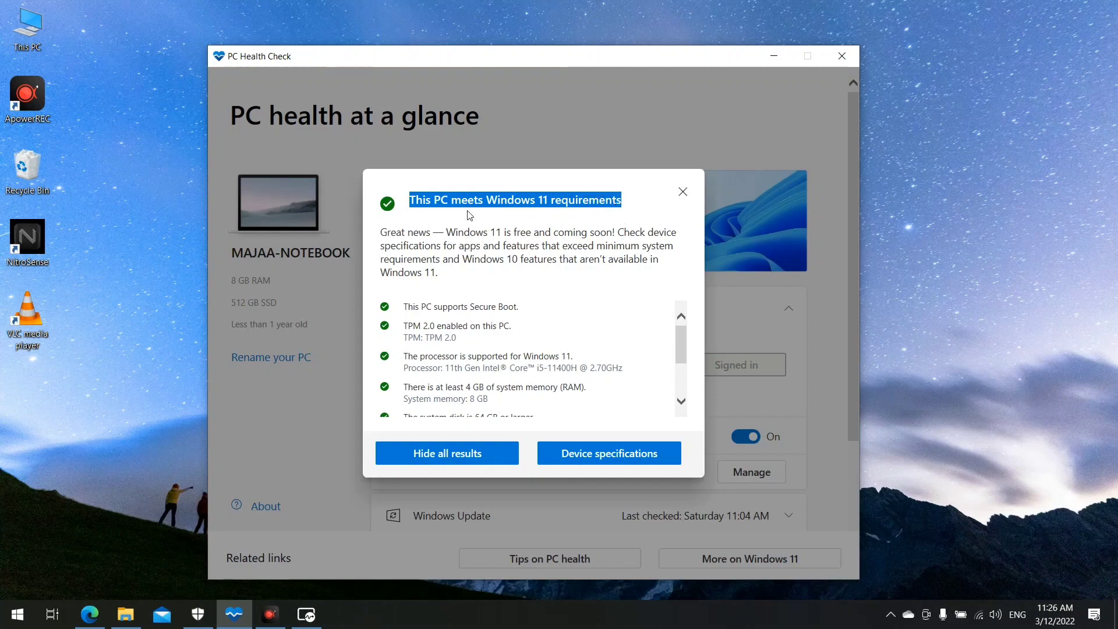
click(683, 193)
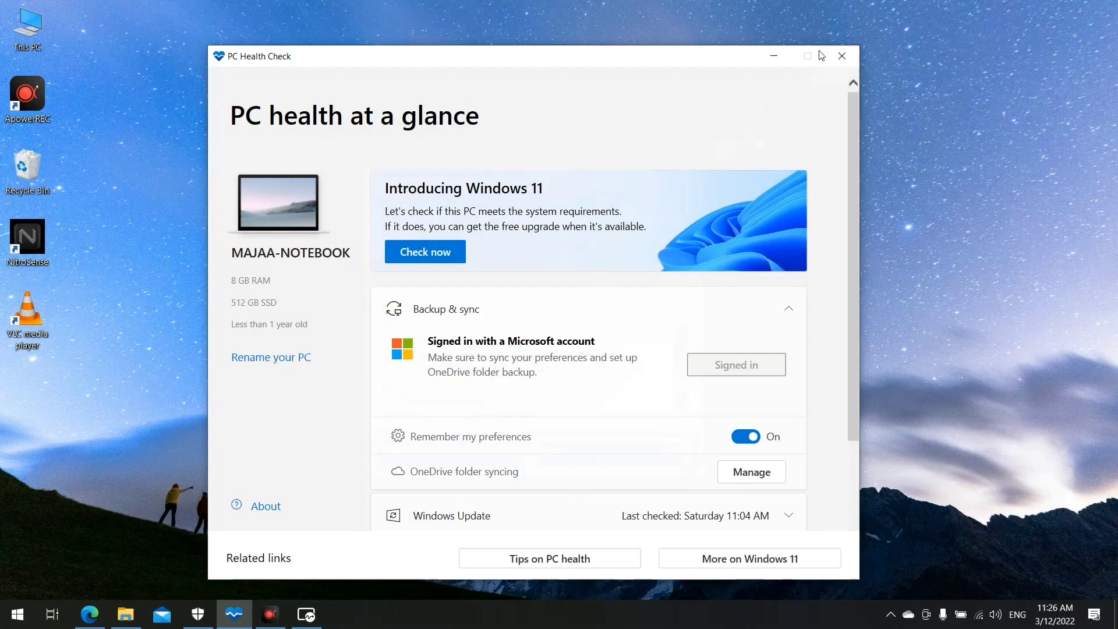
click(842, 57)
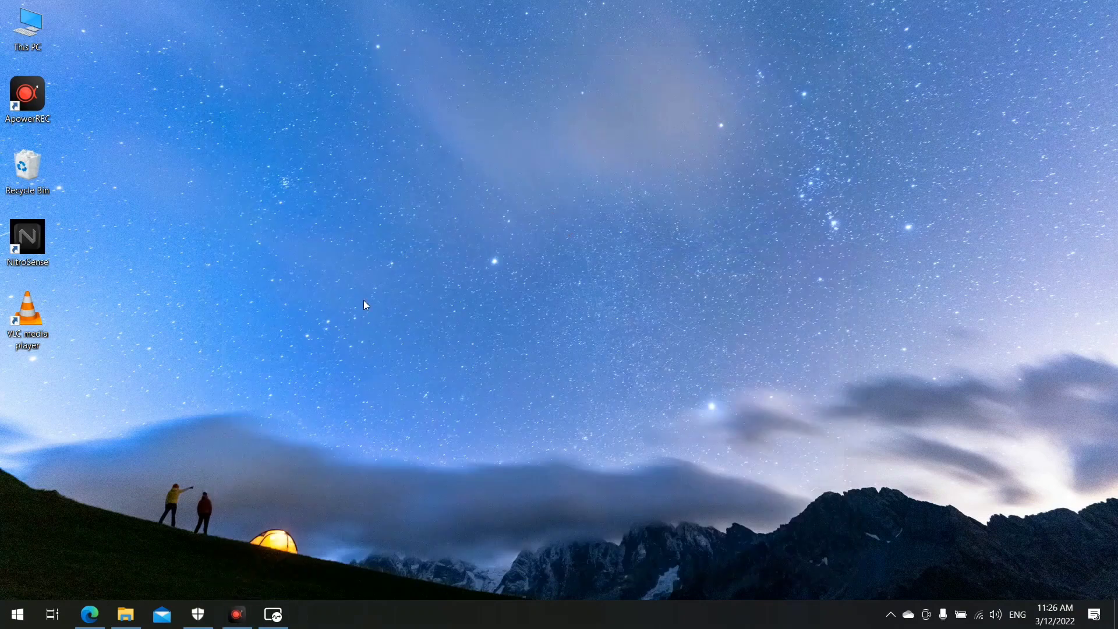
Check for updates in the Windows Update settings and close Settings
click(18, 618)
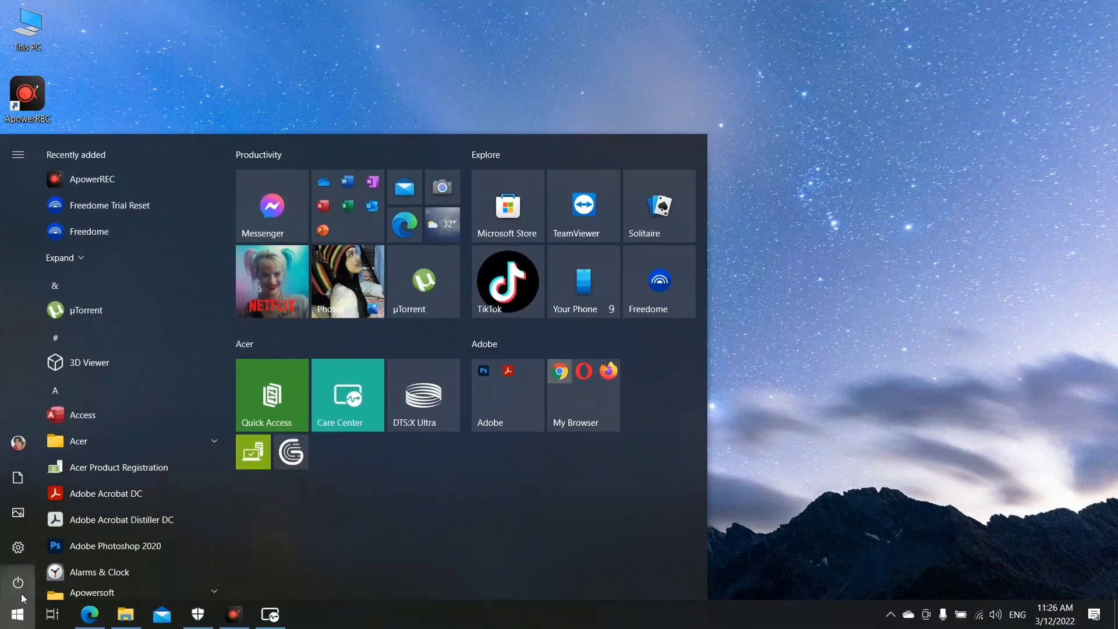
click(73, 546)
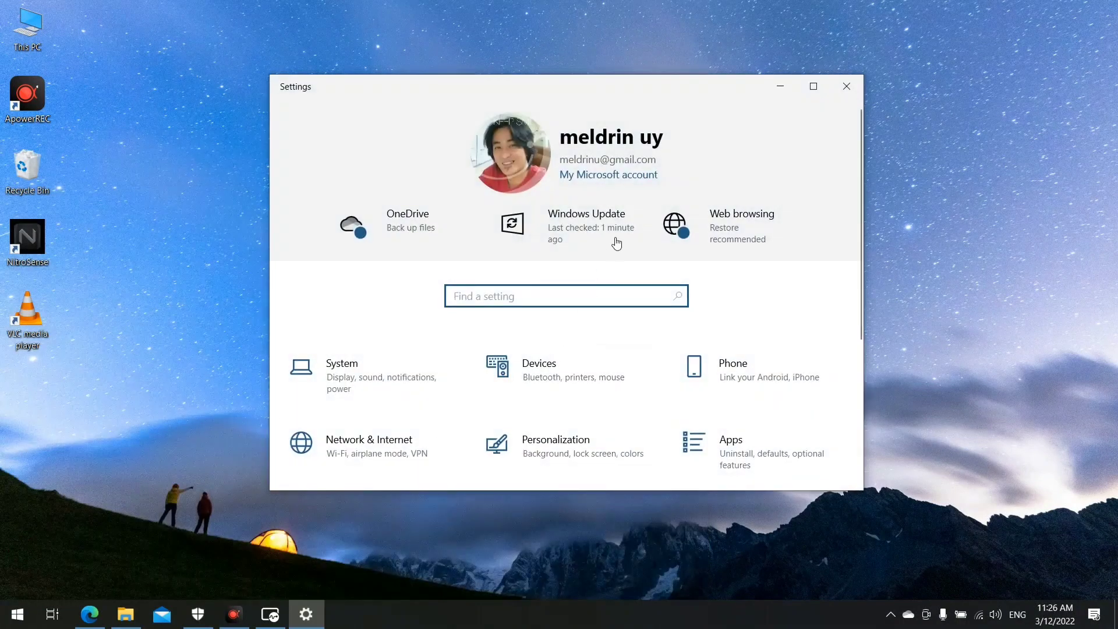
click(597, 227)
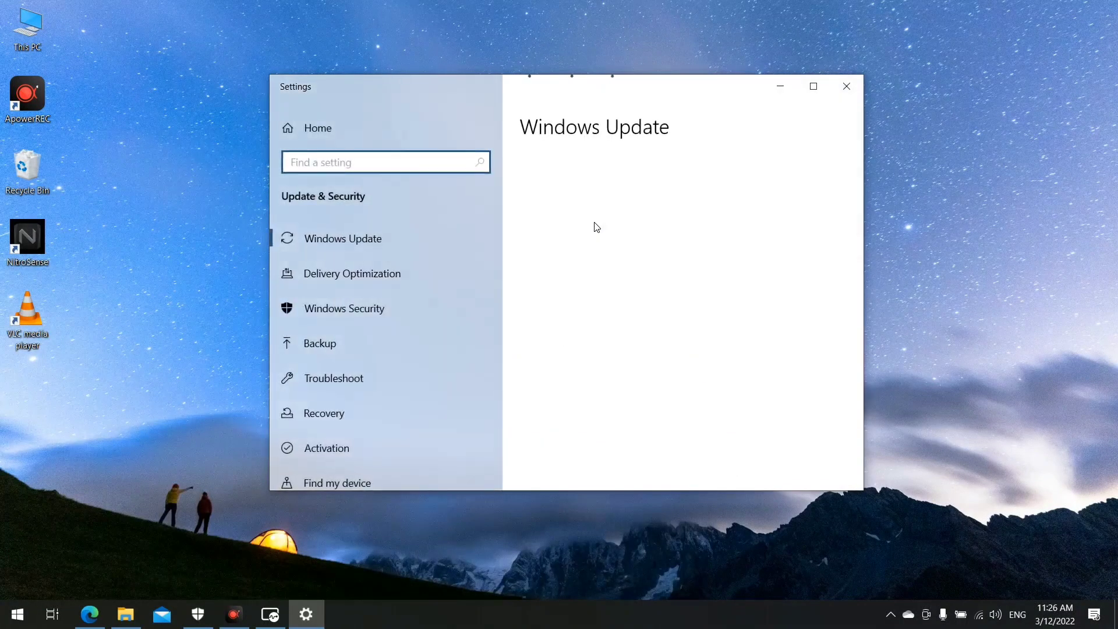
click(590, 217)
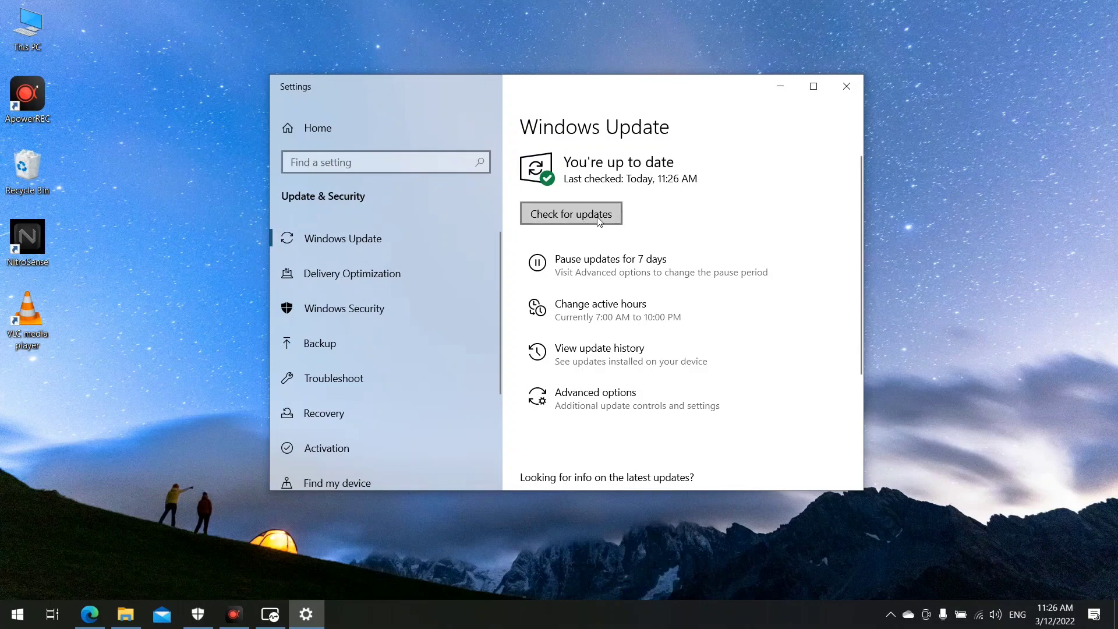
click(847, 86)
Switch to Microsoft Edge and look through the open PC Health Check, Windows 11 upgrade and specifications pages
click(90, 613)
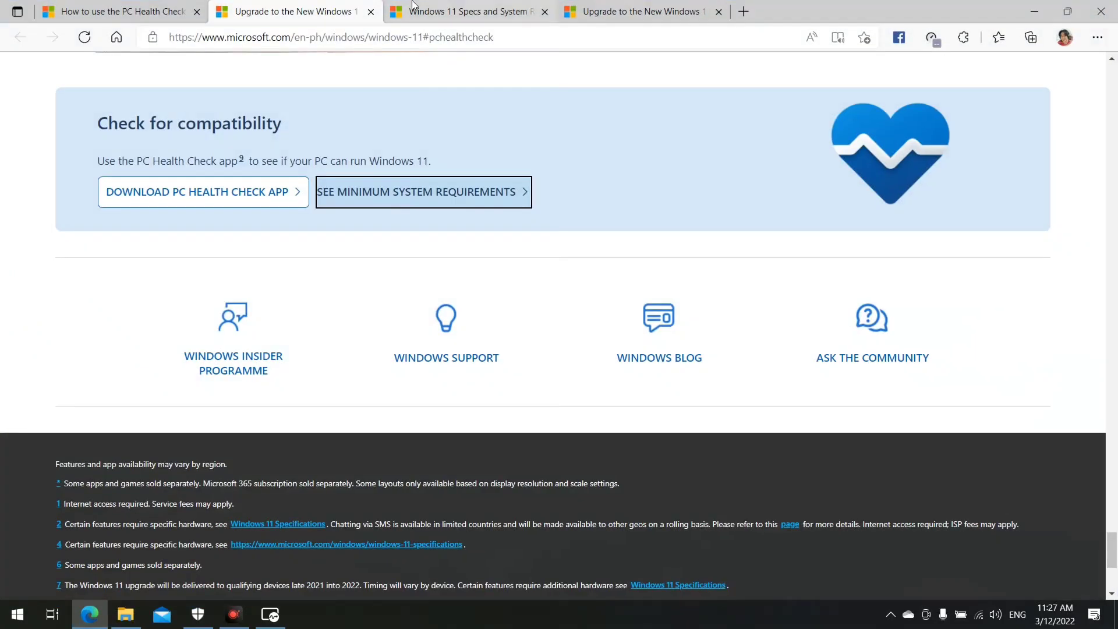
scroll(517, 77, up, 2)
click(480, 12)
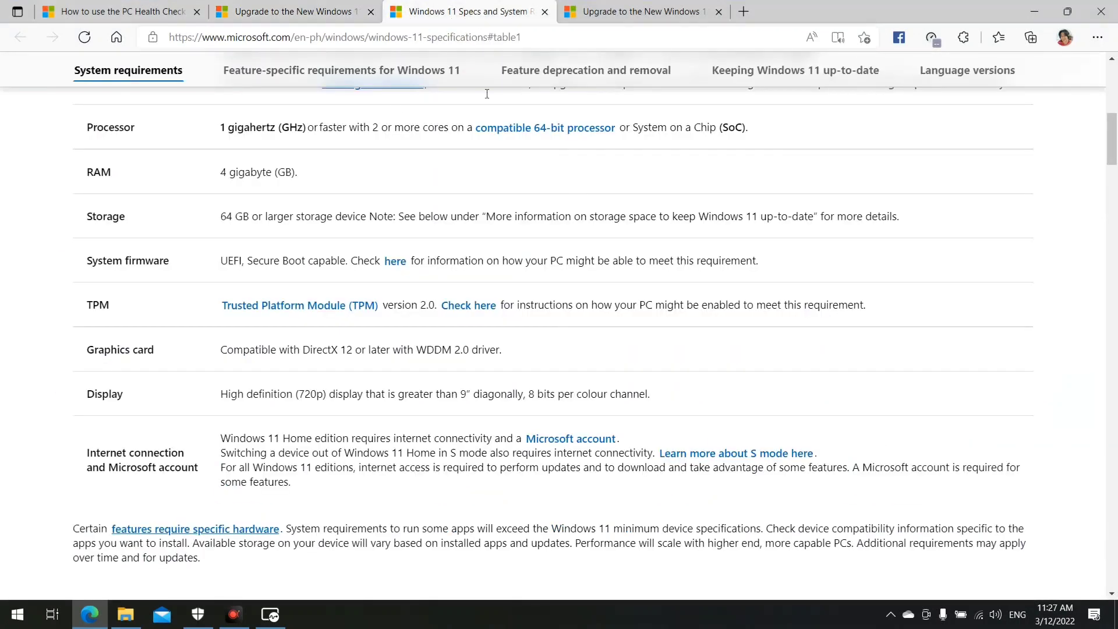
click(626, 12)
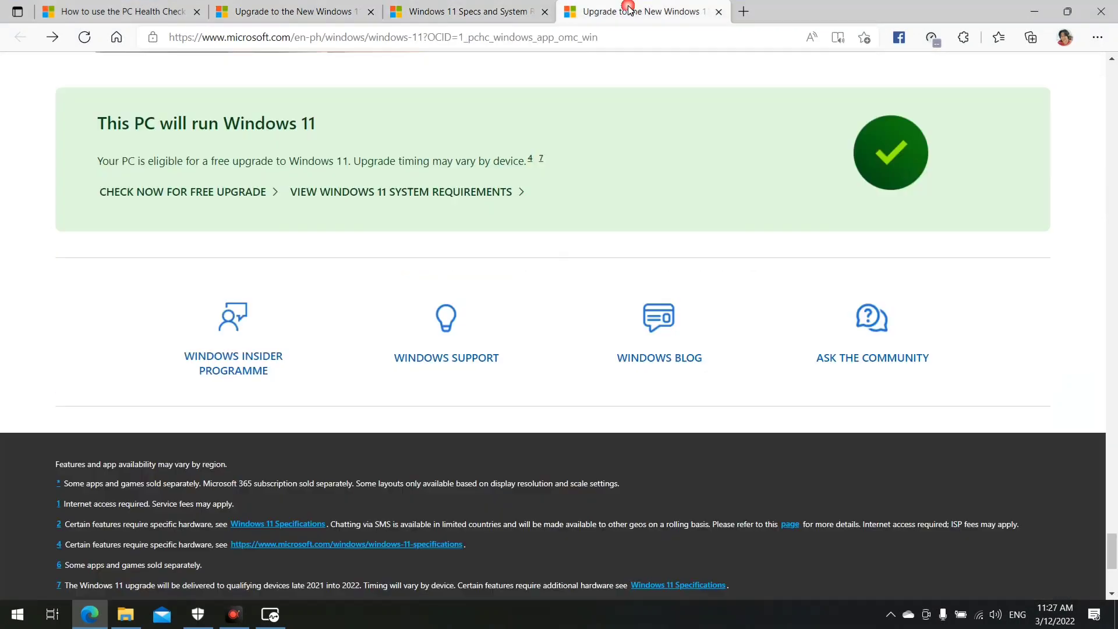
click(147, 13)
click(312, 16)
scroll(493, 213, up, 10)
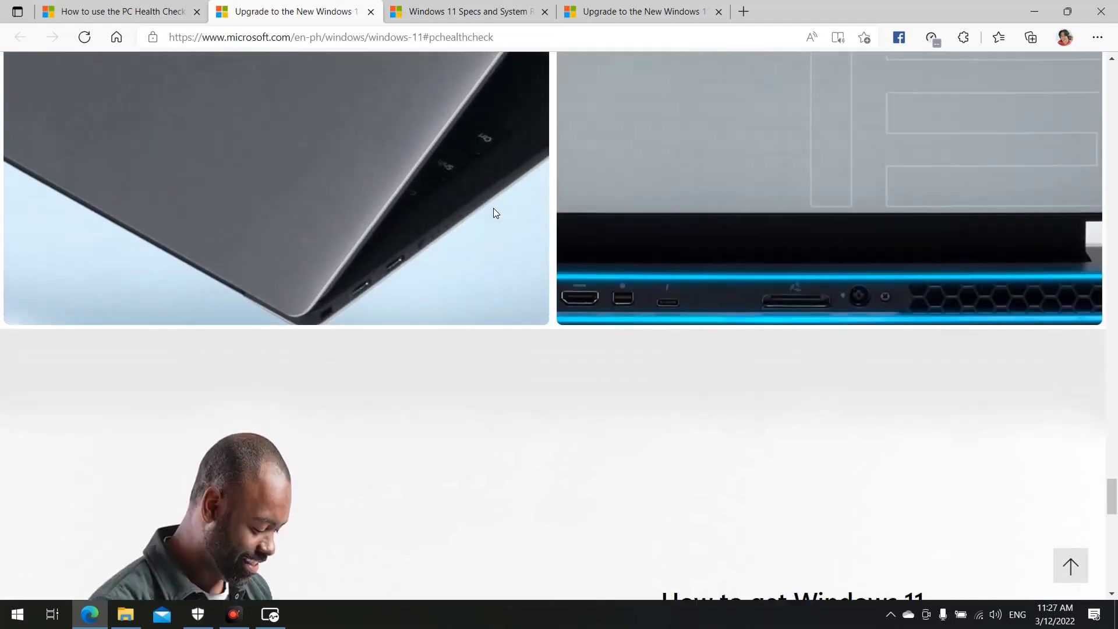
scroll(494, 213, up, 5)
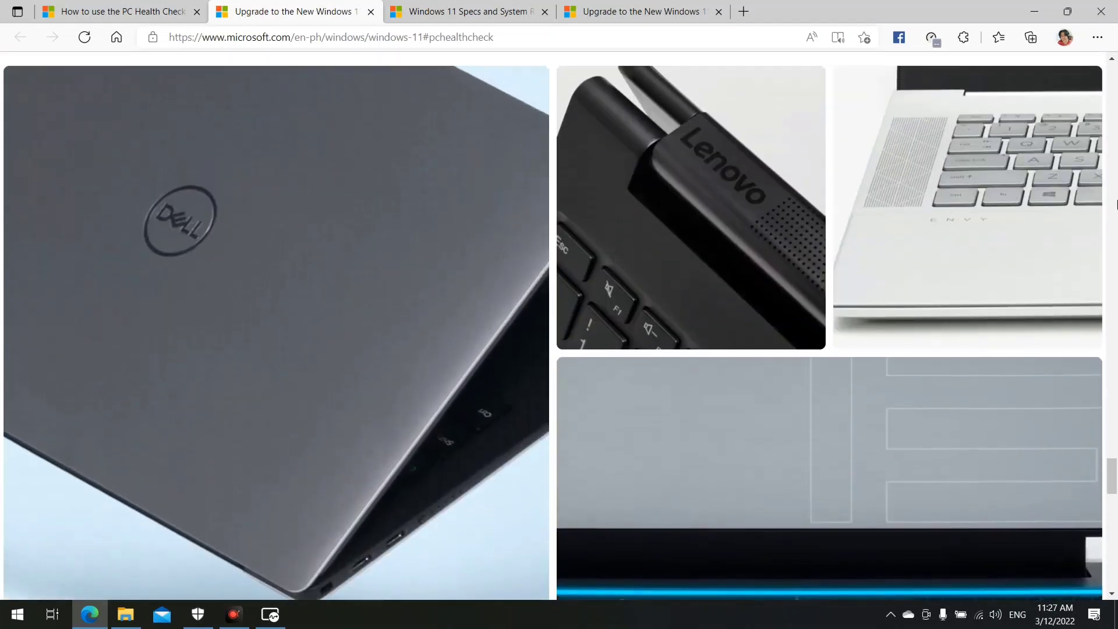
Open the bookmarked Download Windows 11 page in a new tab and look over its installation options
click(741, 13)
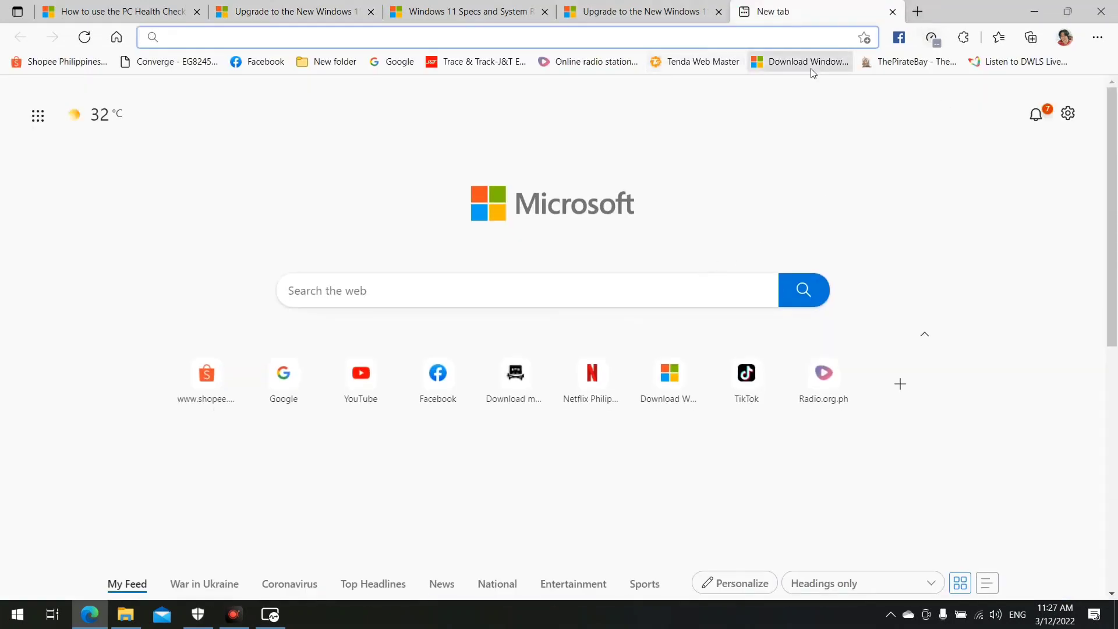
click(789, 67)
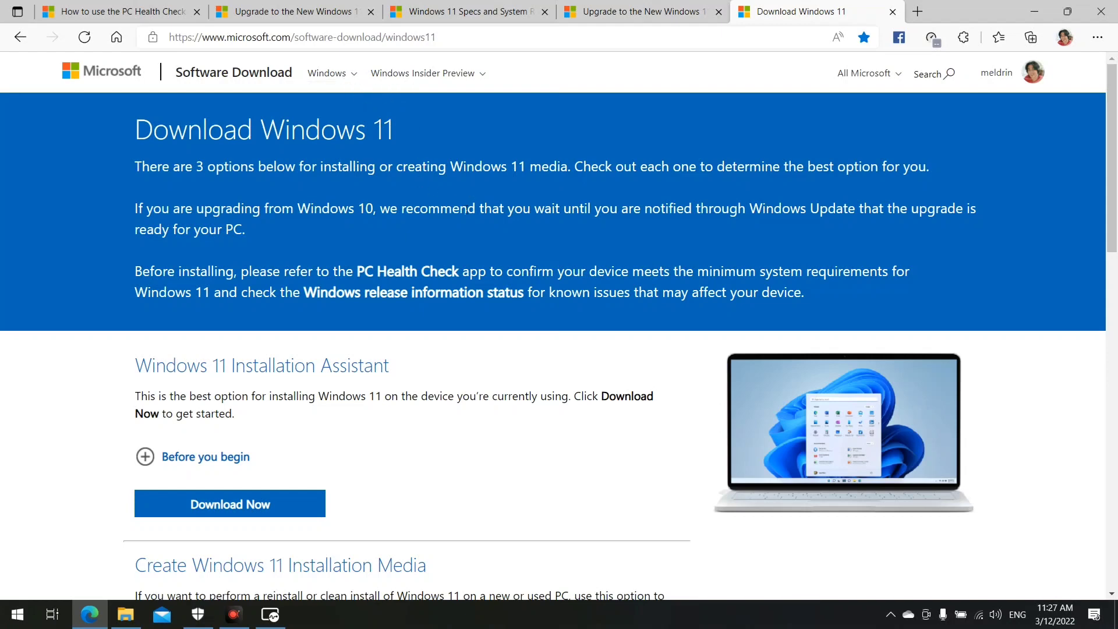
scroll(466, 300, down, 3)
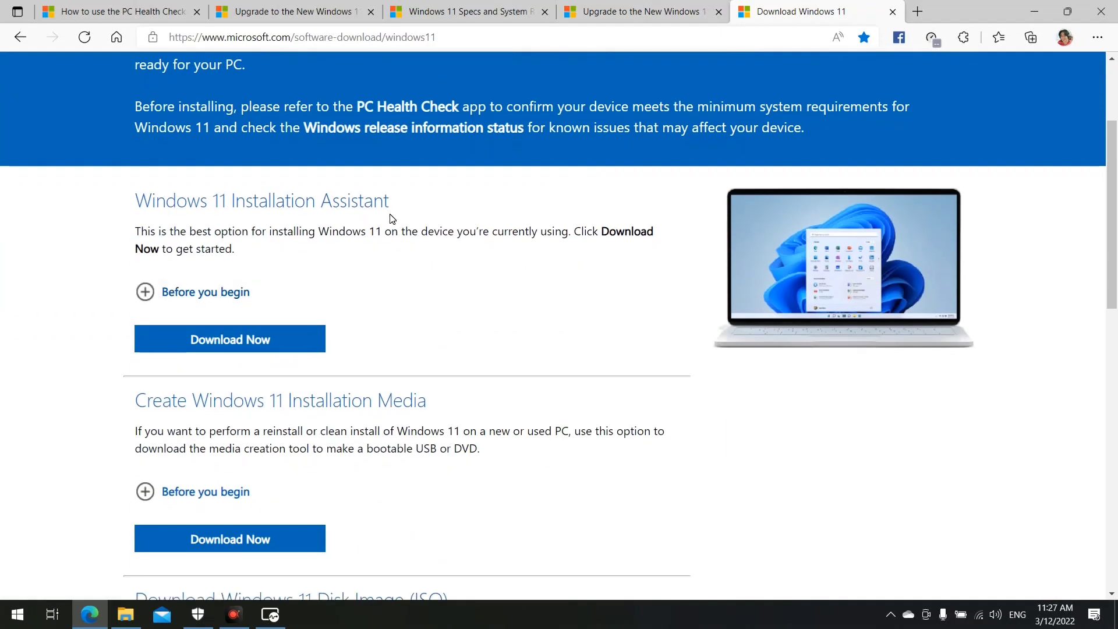
scroll(414, 227, down, 7)
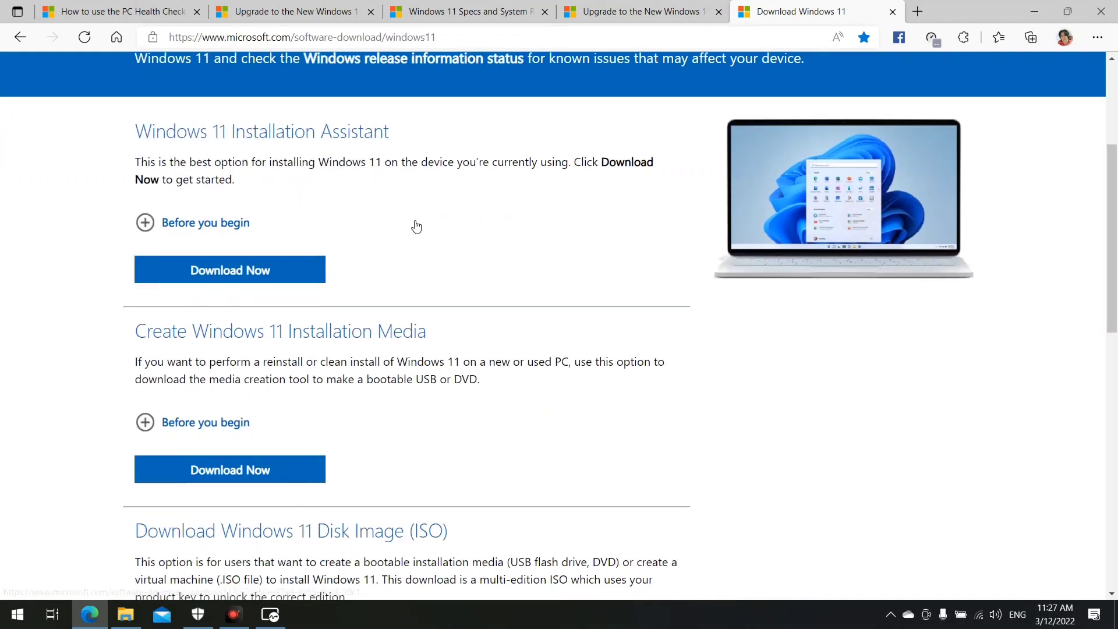
scroll(427, 224, up, 5)
scroll(427, 224, up, 2)
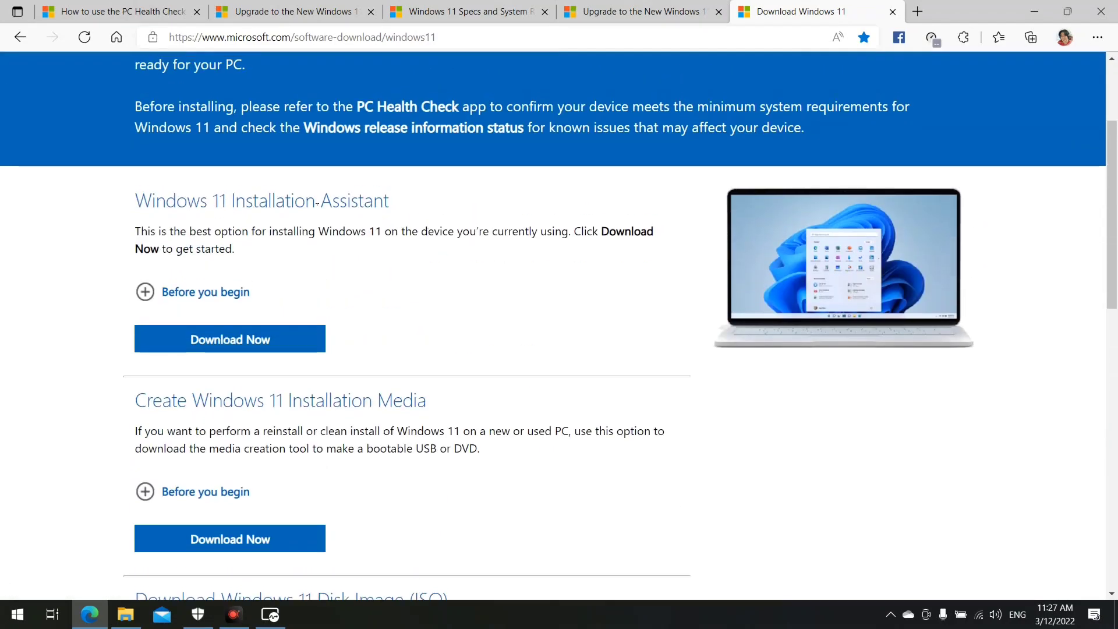
Expand the "Before you begin" notes for the Windows 11 Installation Assistant and read through the conditions and installation steps
drag(135, 201, 430, 197)
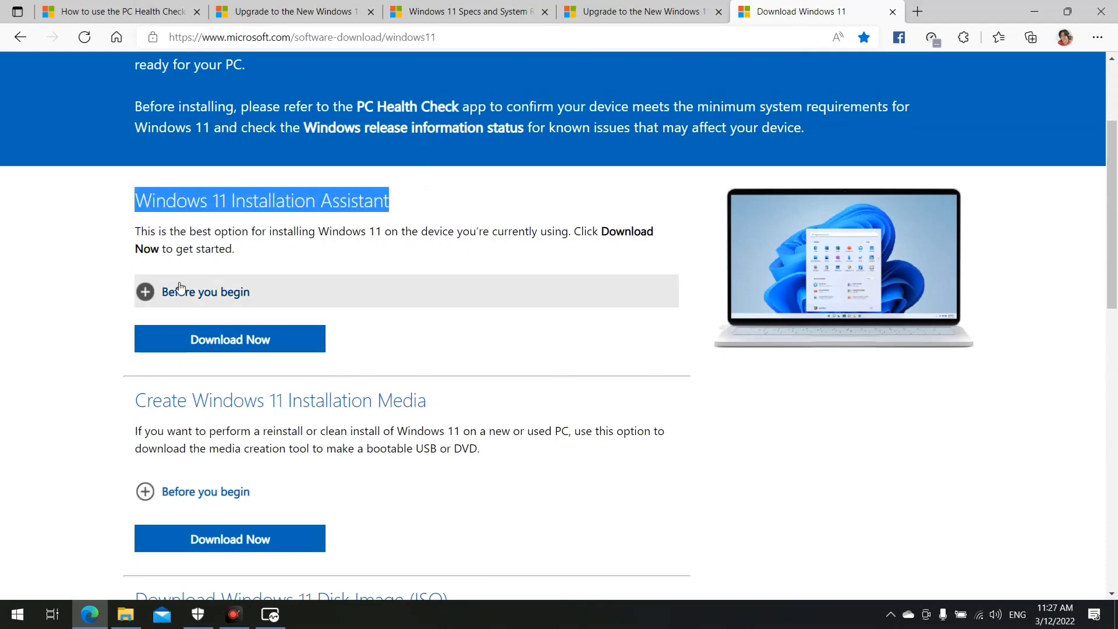
click(154, 294)
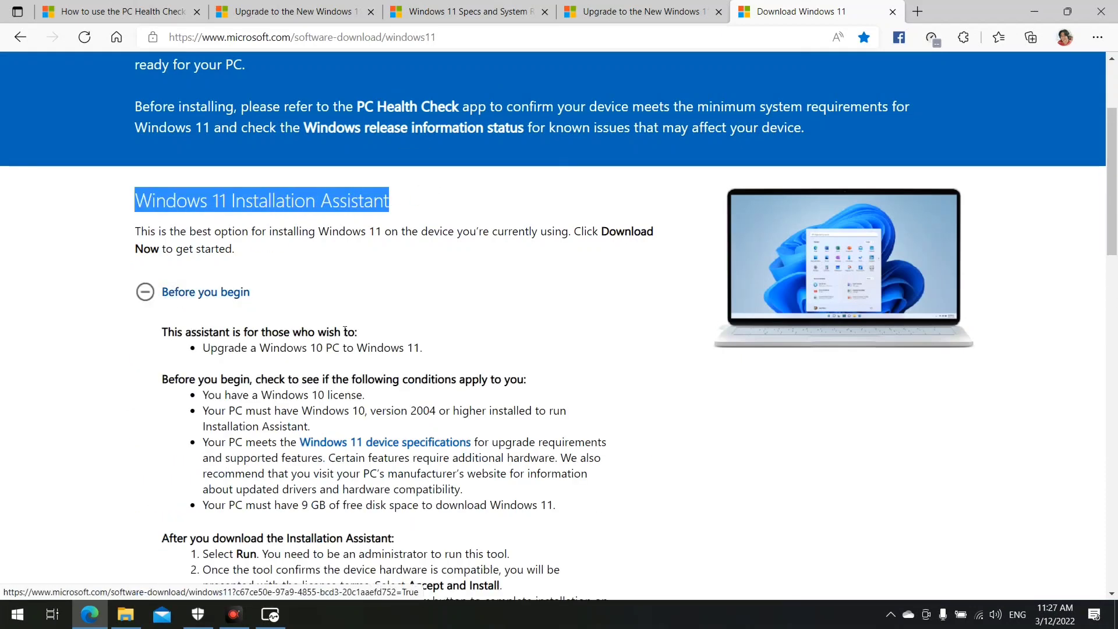
scroll(390, 310, down, 1)
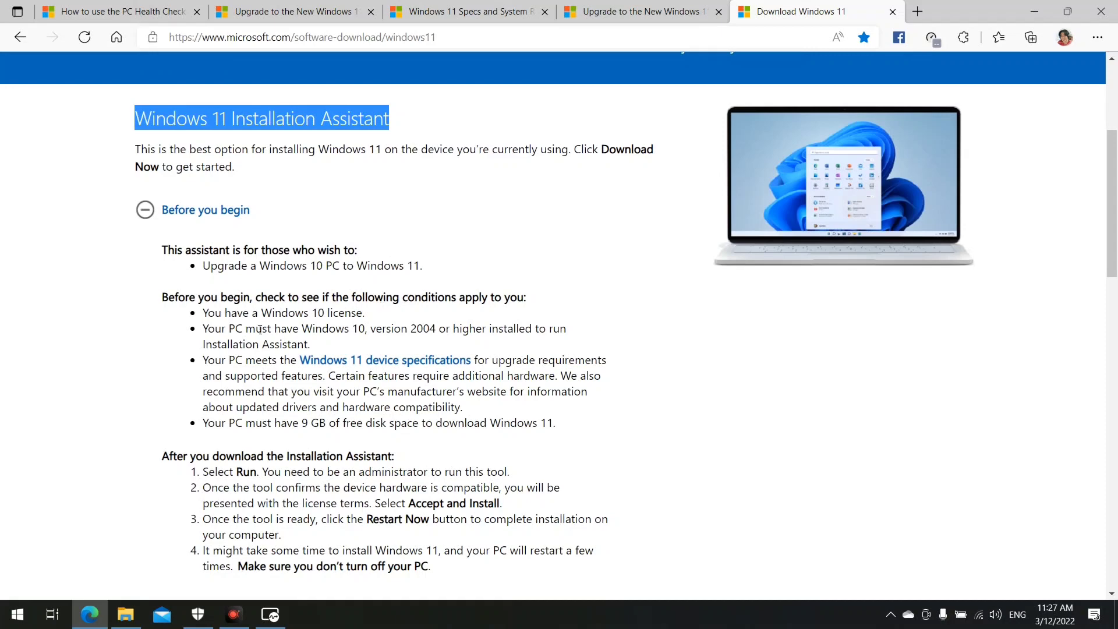
scroll(268, 326, down, 1)
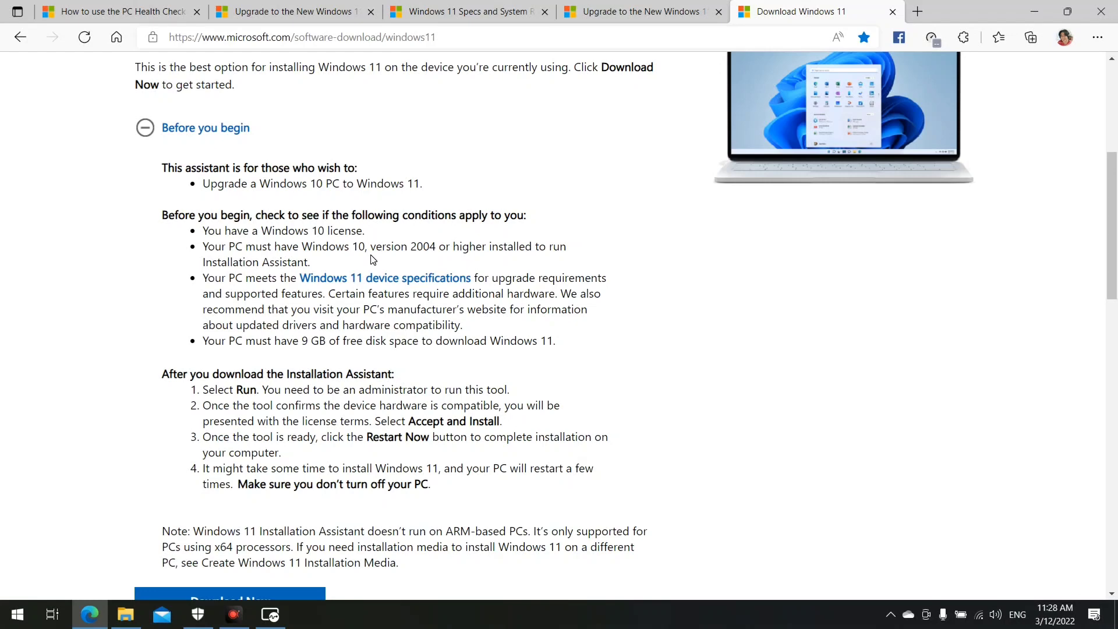
scroll(337, 239, up, 3)
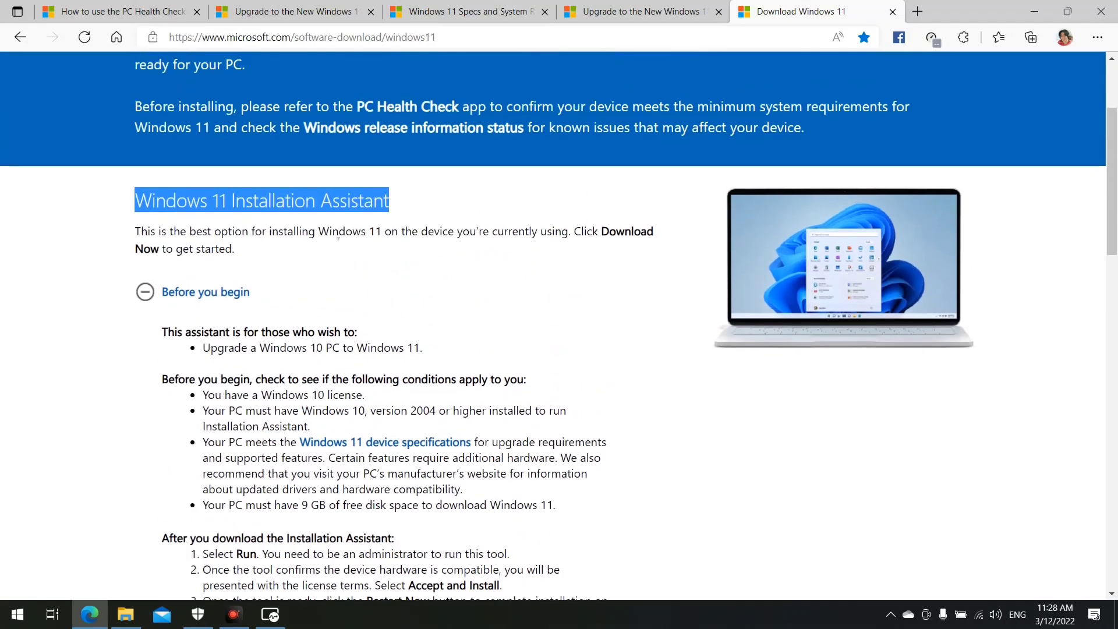
click(320, 253)
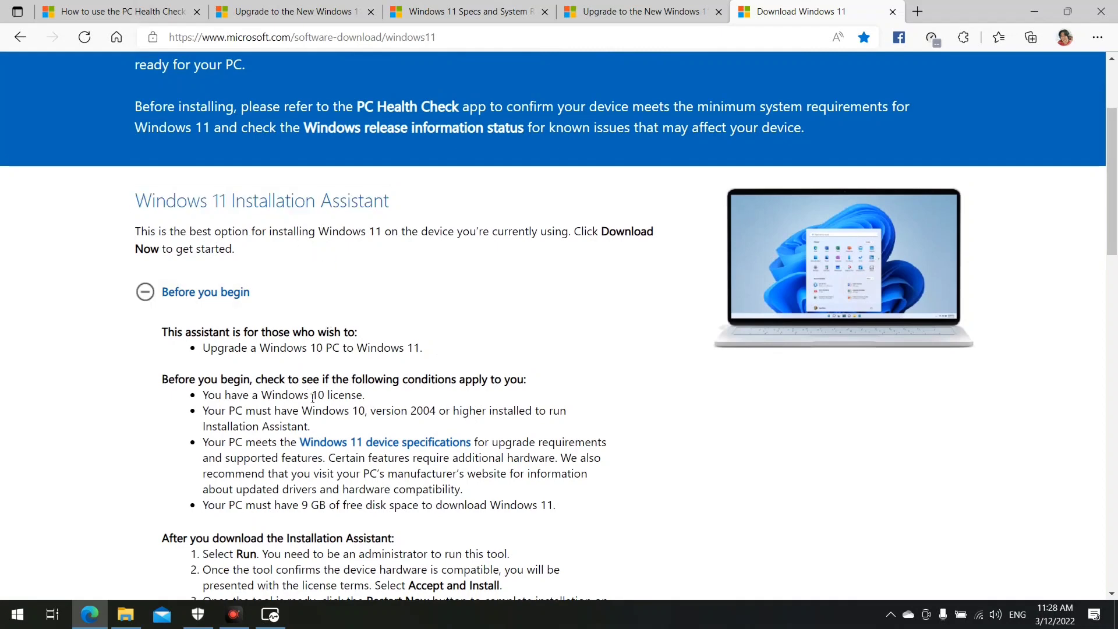
Open the advanced options of Windows Update in Settings, with the window moved aside to uncover the download page
click(18, 614)
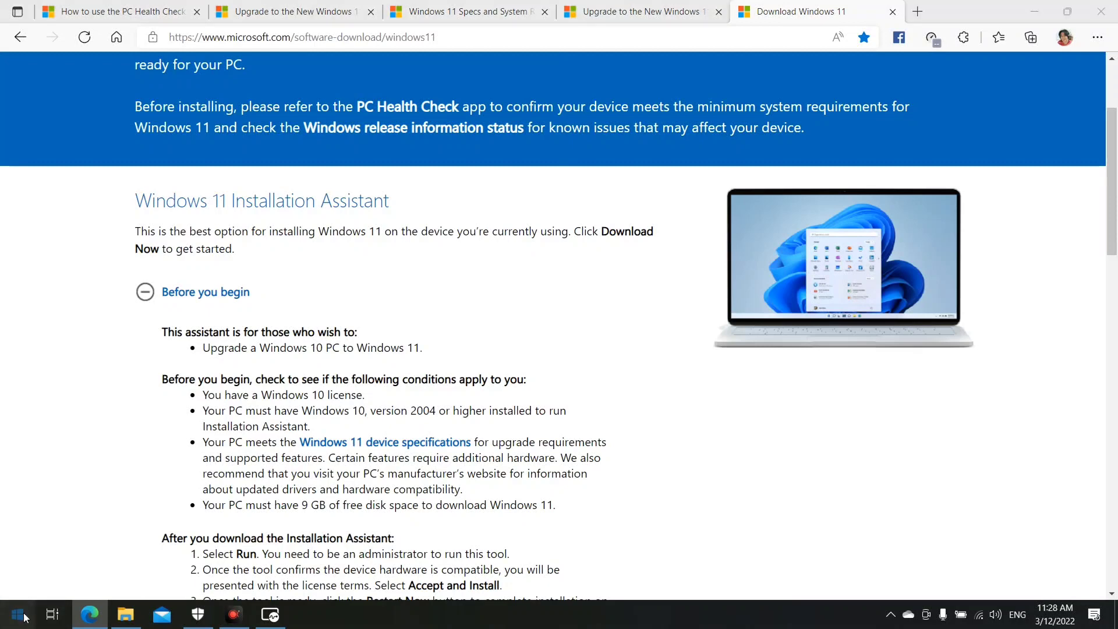
click(18, 554)
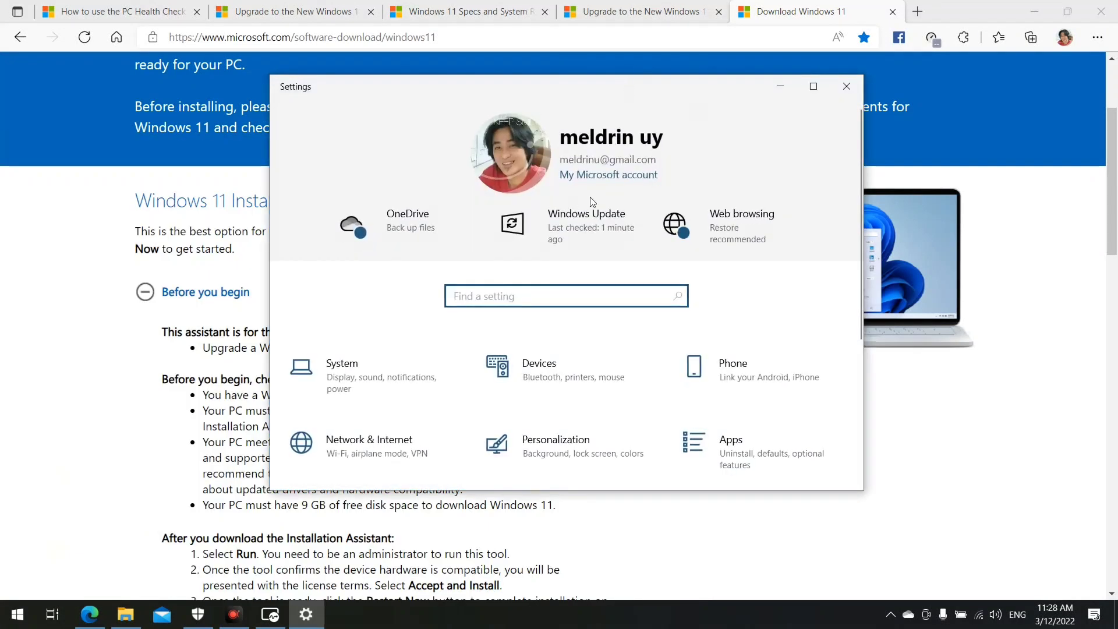
click(591, 230)
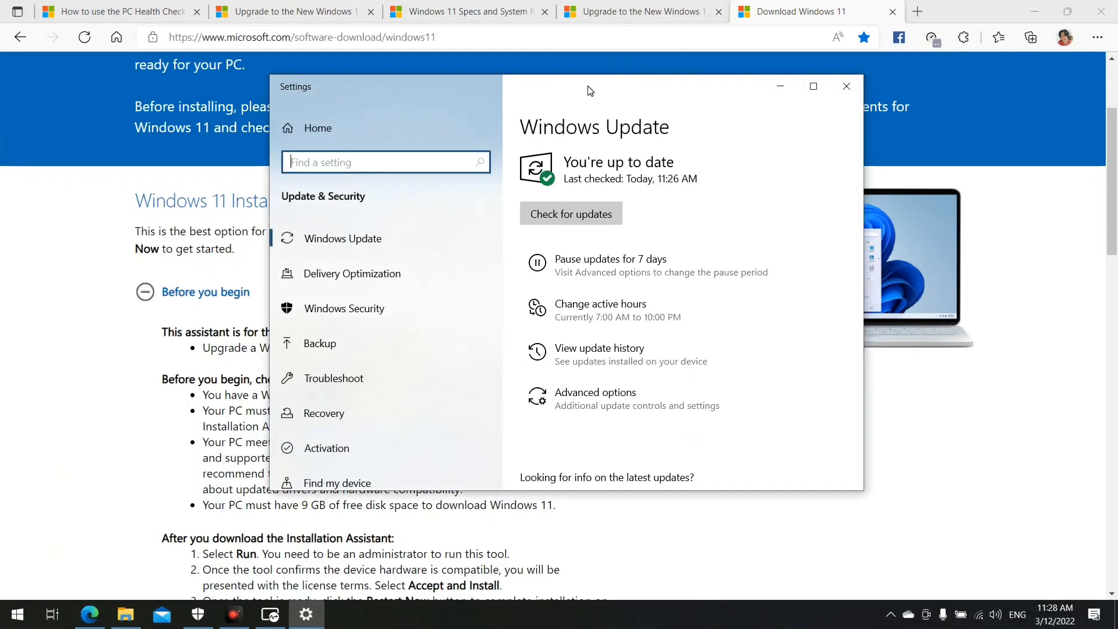
drag(591, 88, 763, 80)
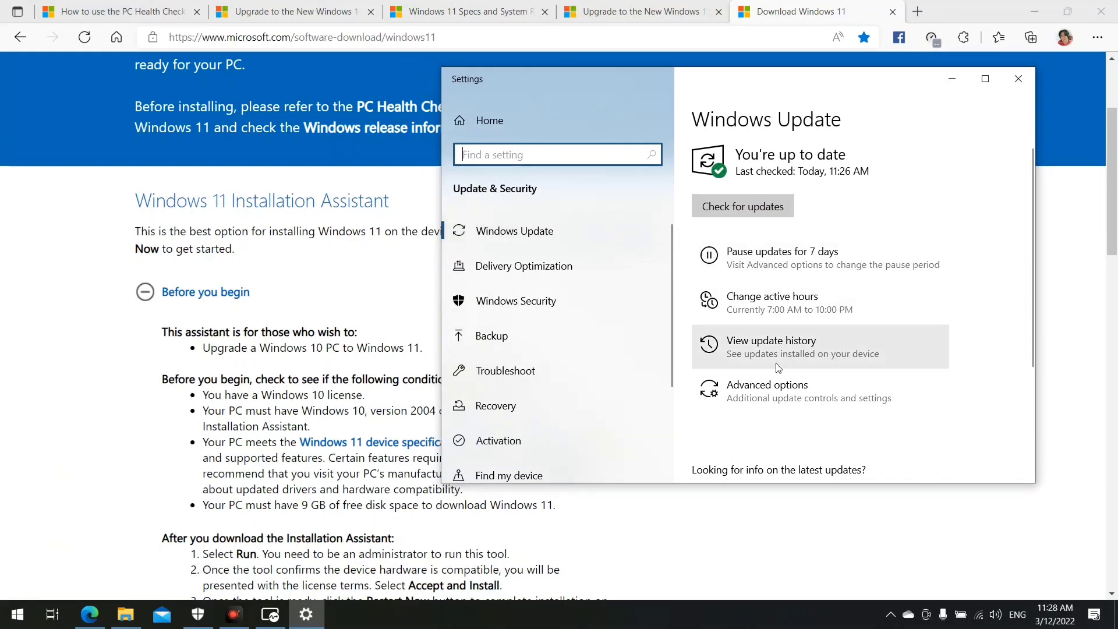
click(819, 385)
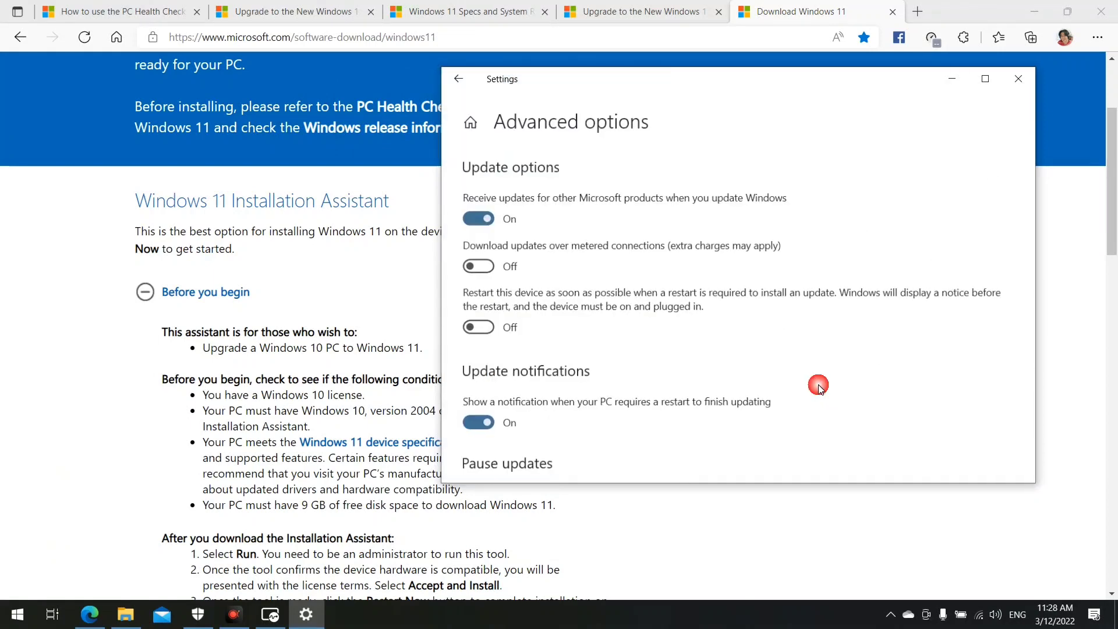
View the Windows Update history, highlight the feature update to Windows 10, version 21H1, and close Settings
click(457, 81)
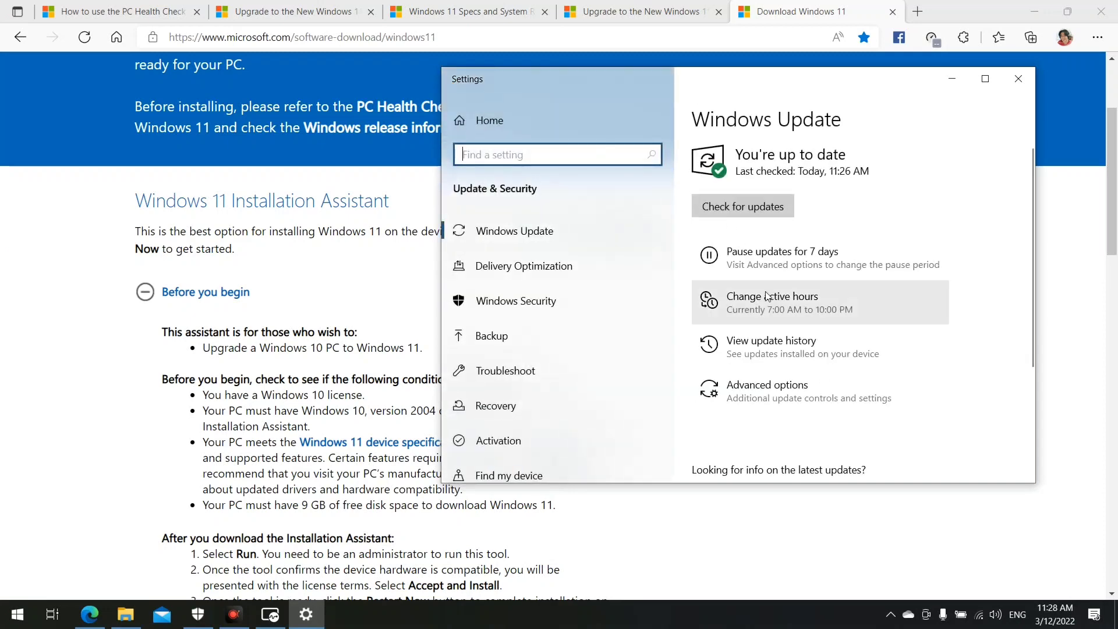
click(780, 352)
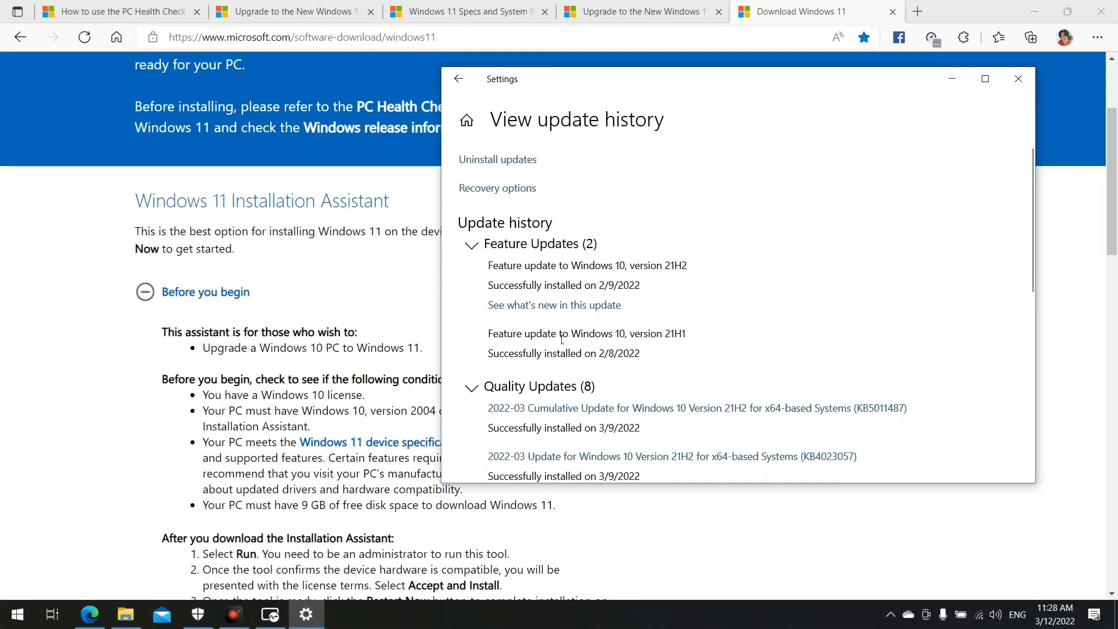
drag(562, 338, 523, 336)
drag(686, 333, 496, 344)
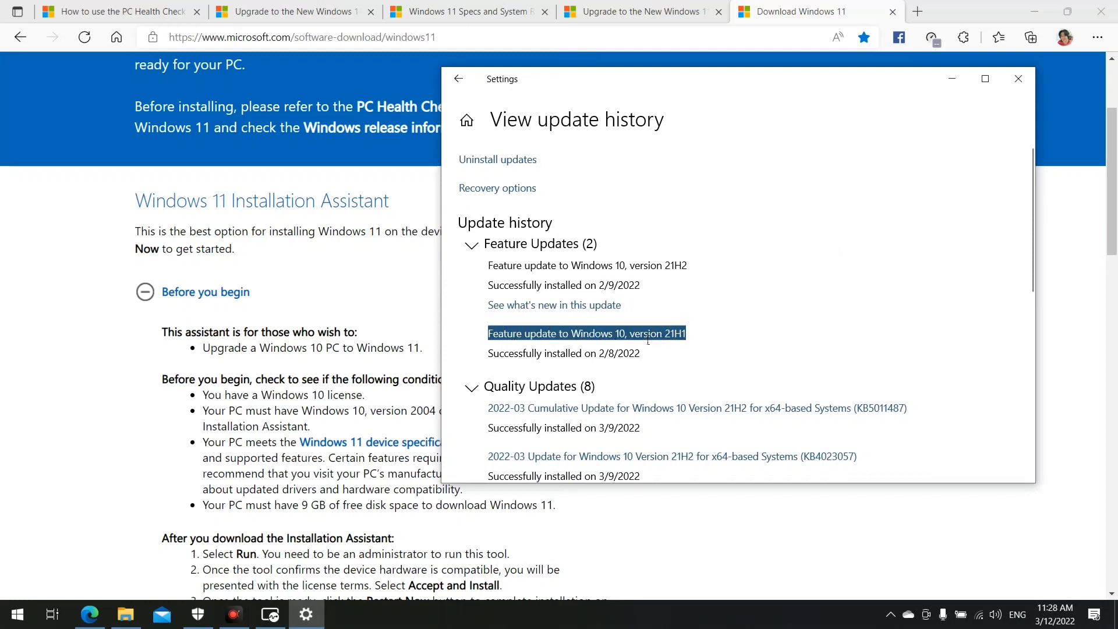
click(1019, 77)
Read the instructions under "After you download the Installation Assistant" and continue to the Create Windows 11 Installation Media section
scroll(516, 412, down, 3)
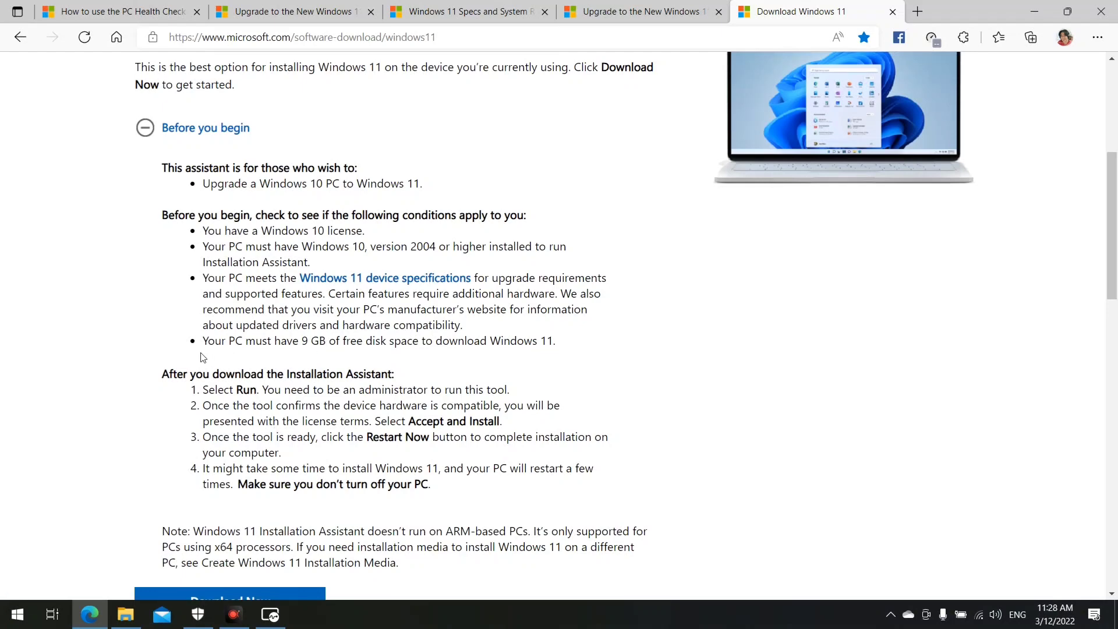
drag(161, 375, 402, 385)
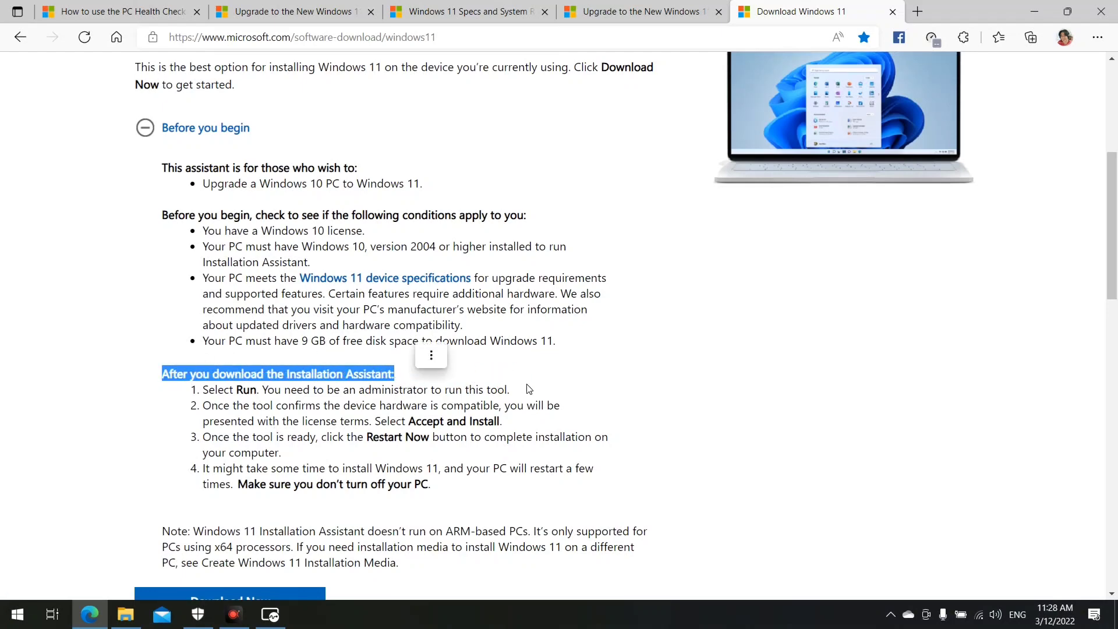
scroll(529, 389, down, 6)
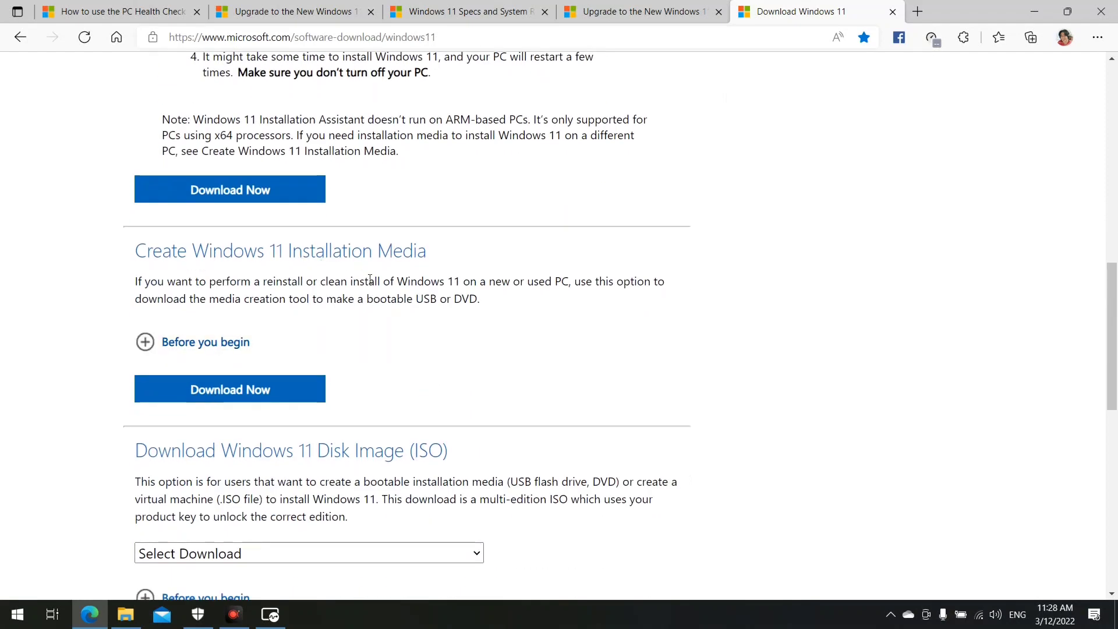
Expand the "Before you begin" notes for Create Windows 11 Installation Media and read through the requirements and steps
click(149, 342)
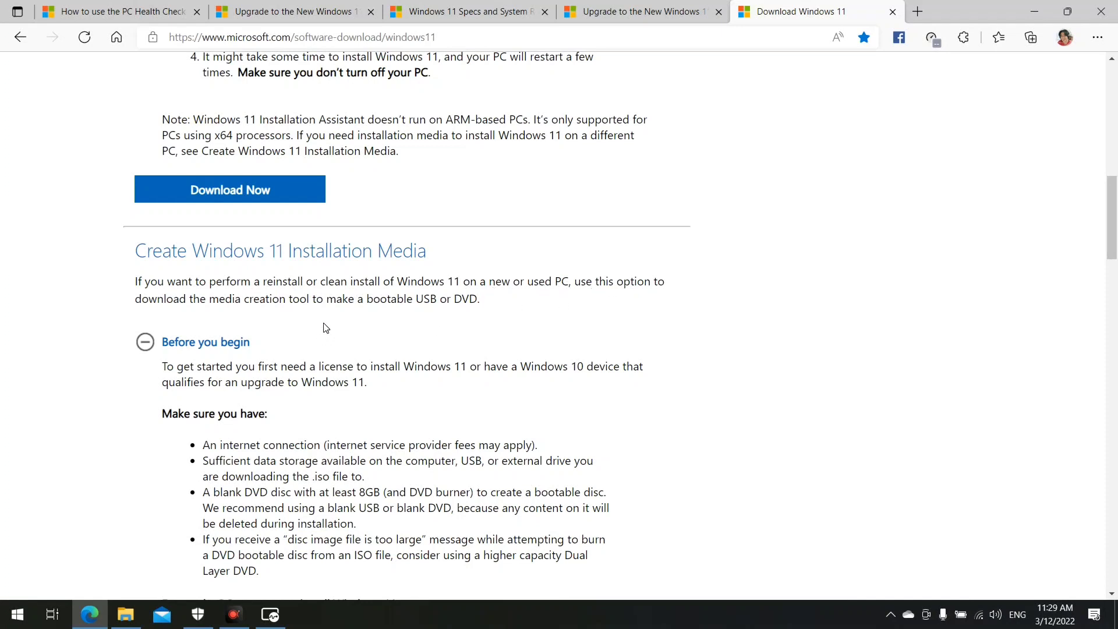
scroll(335, 329, down, 5)
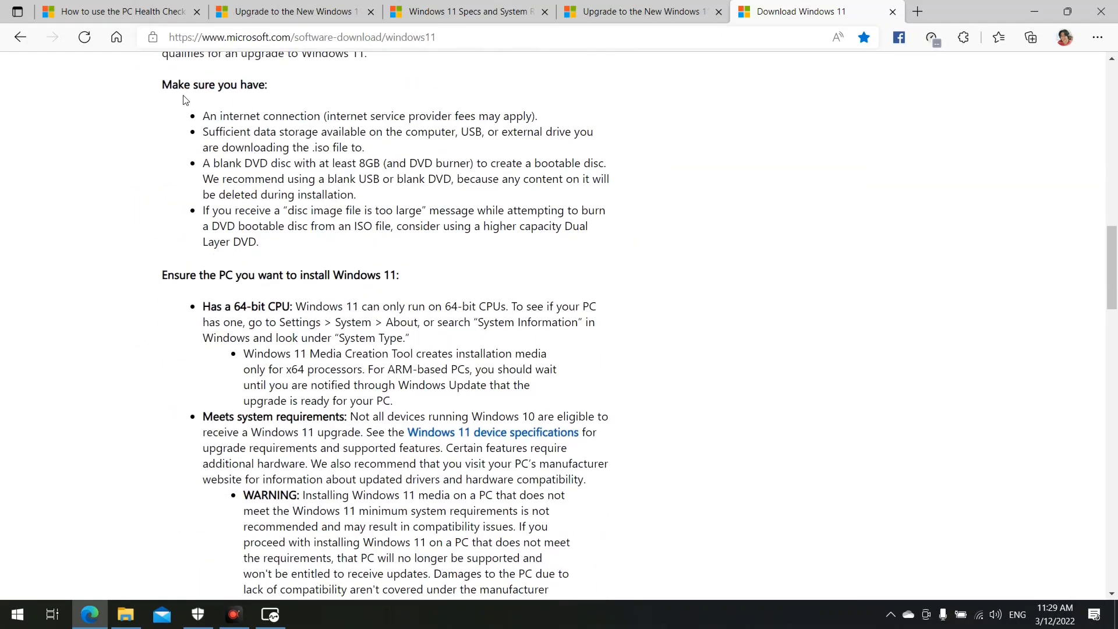
scroll(246, 149, up, 3)
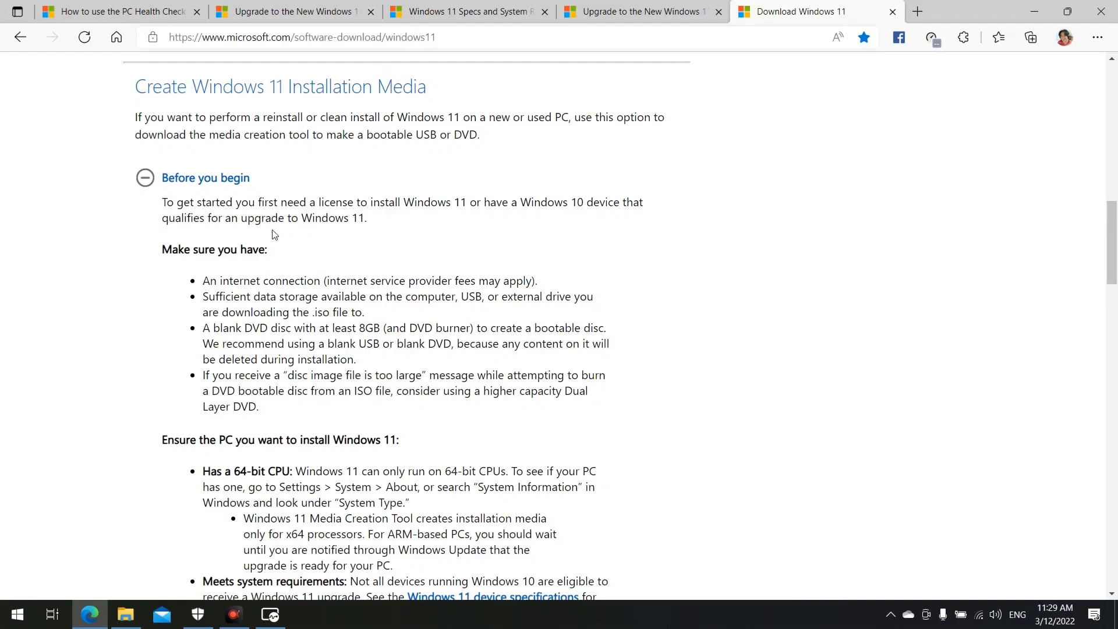
scroll(272, 233, down, 15)
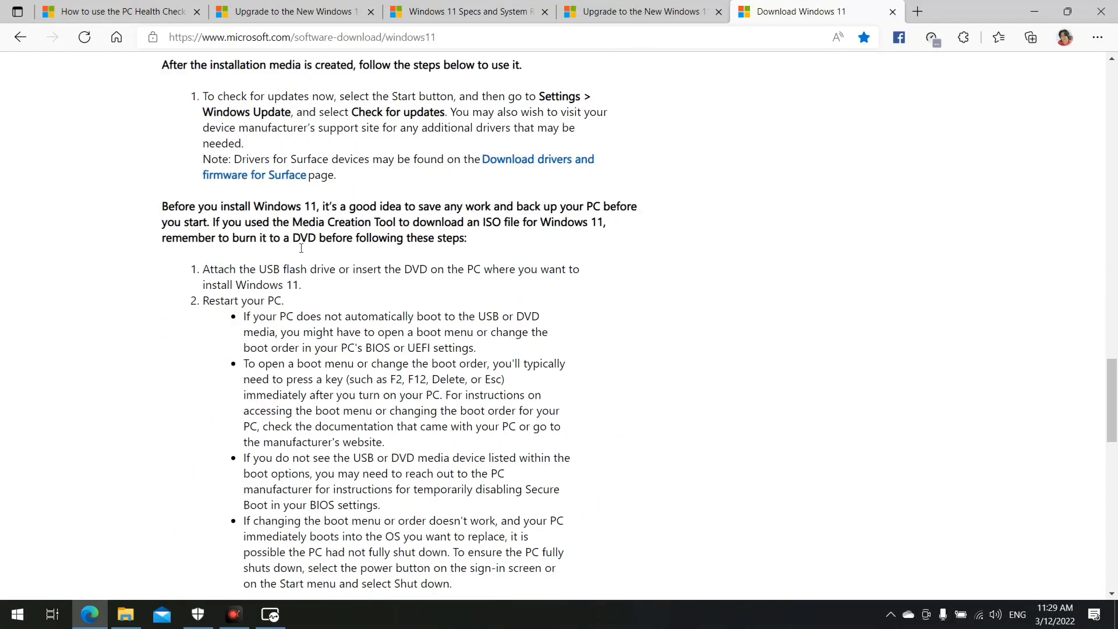
scroll(301, 249, down, 10)
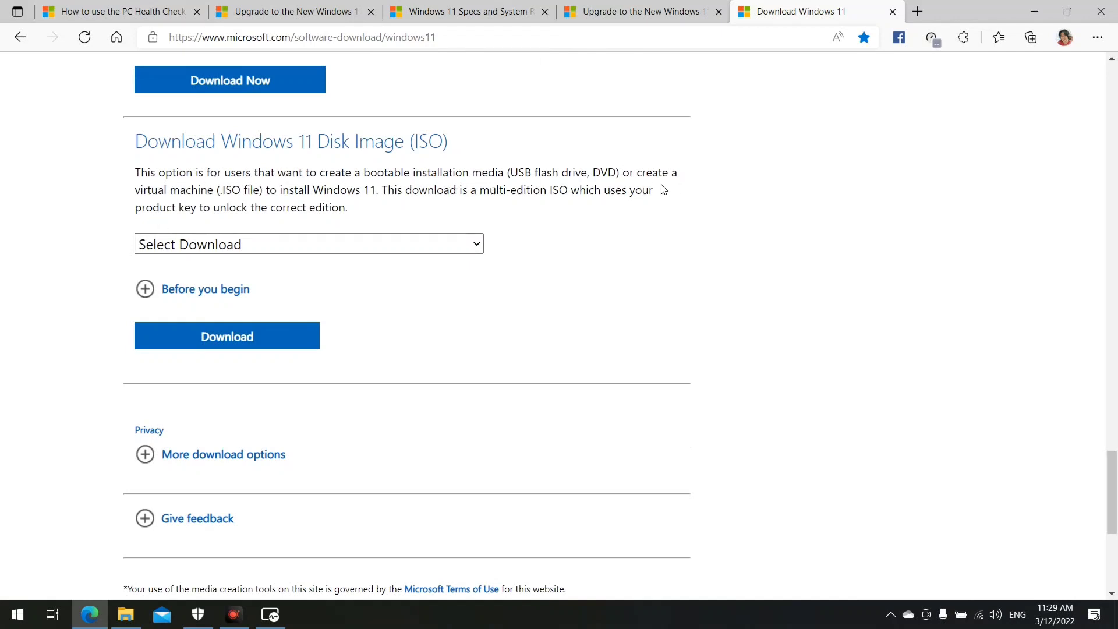
Choose Windows 11 (multi-edition ISO) as the disk image download and minimize the browser
click(472, 241)
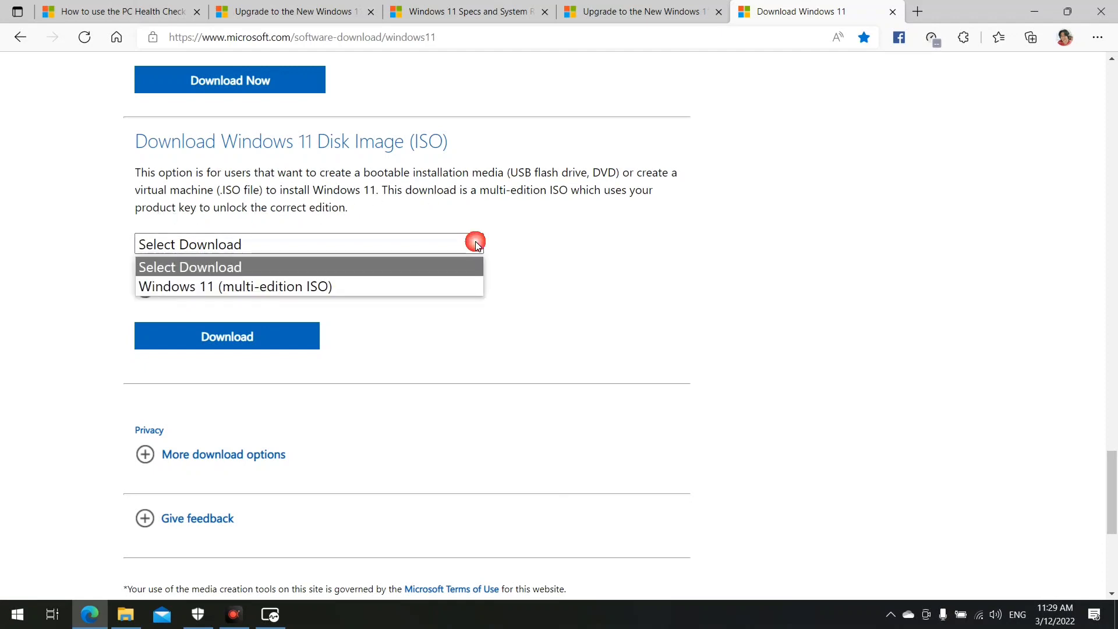
click(283, 288)
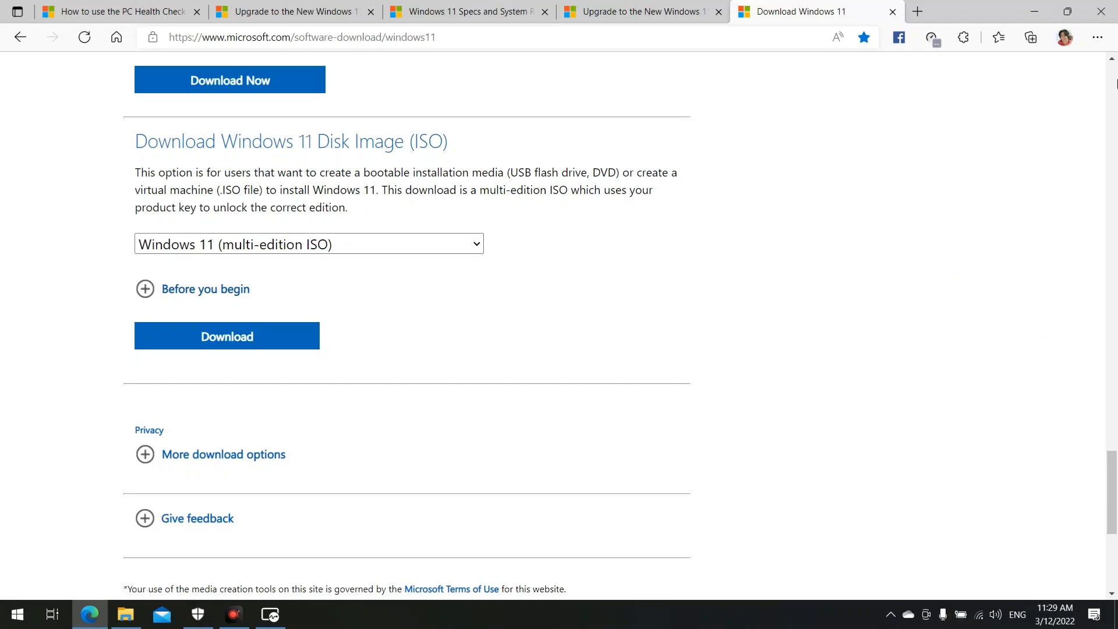
click(1034, 11)
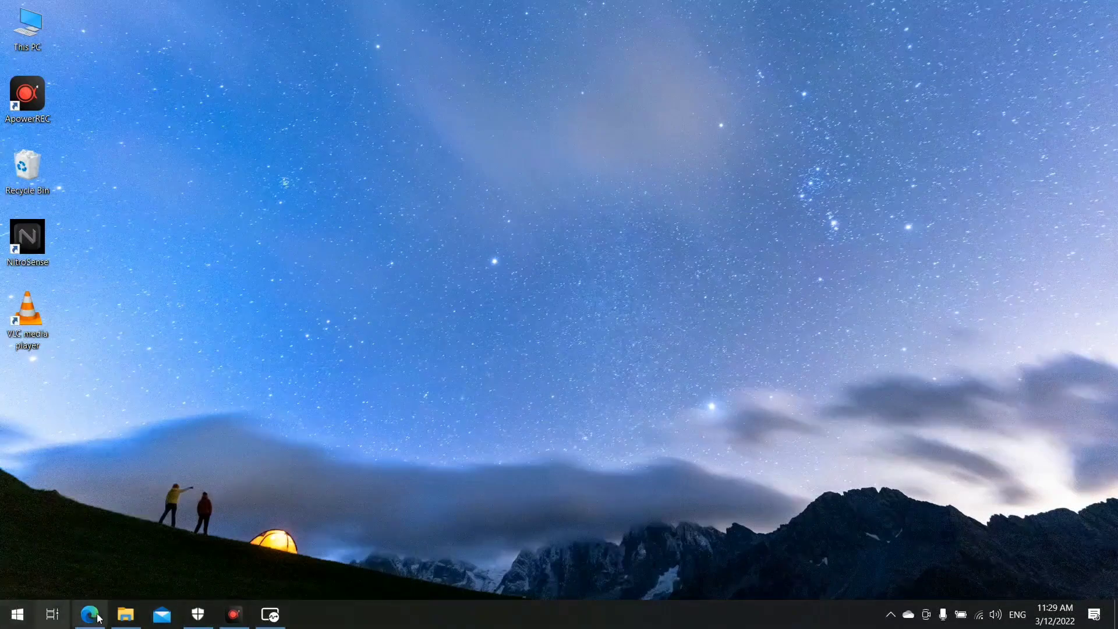
Look over the security overview and Virus & threat protection pages in Windows Security, and close it
click(198, 614)
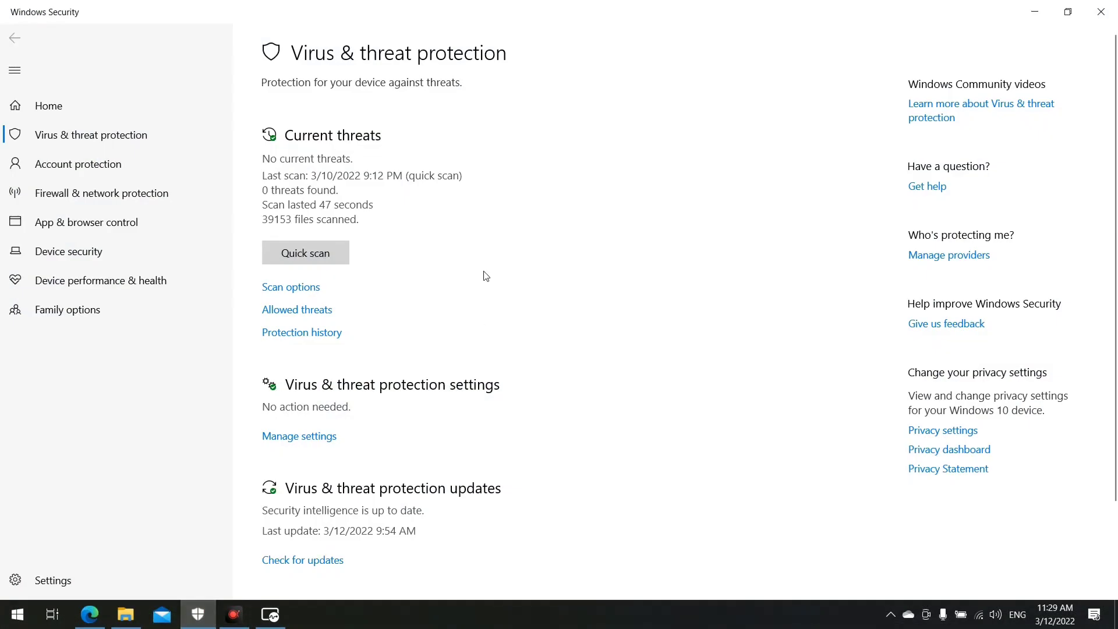
click(33, 102)
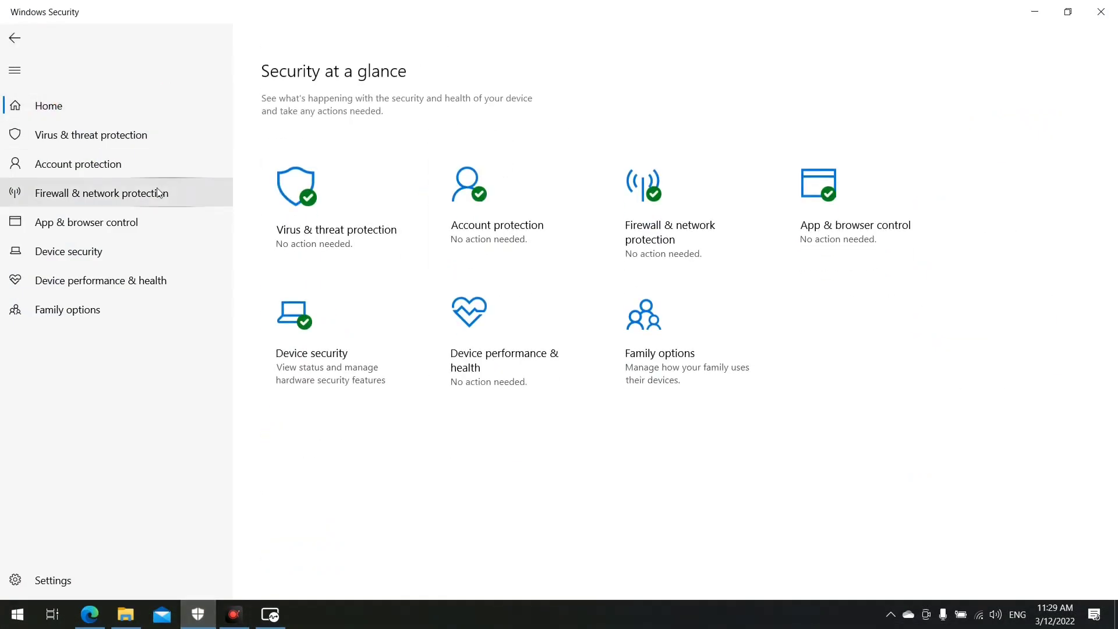
click(17, 69)
click(13, 40)
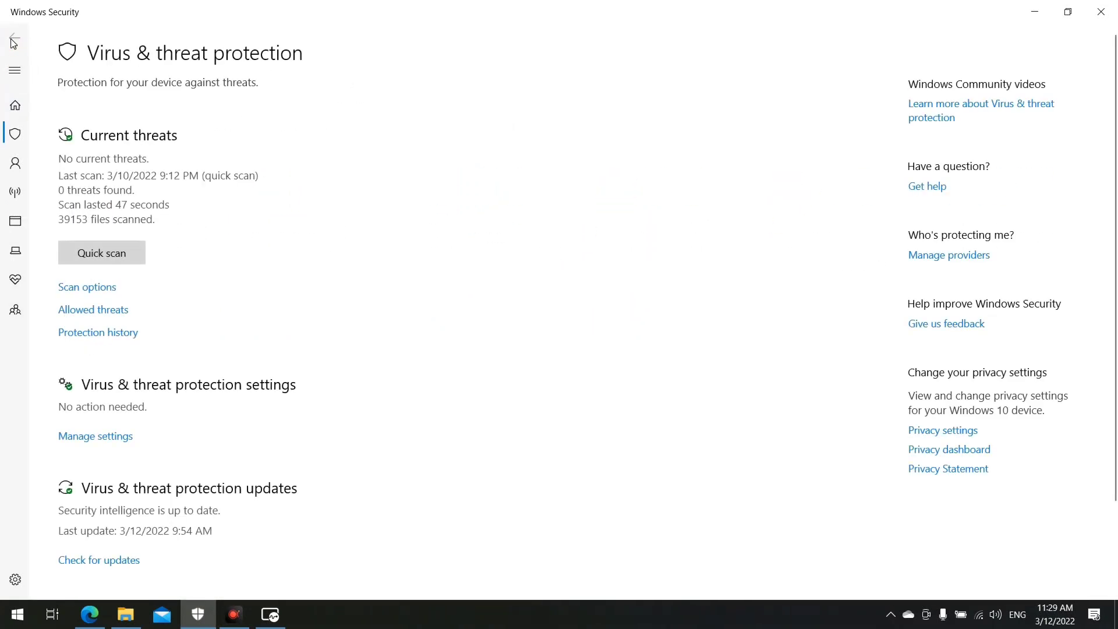
click(1101, 12)
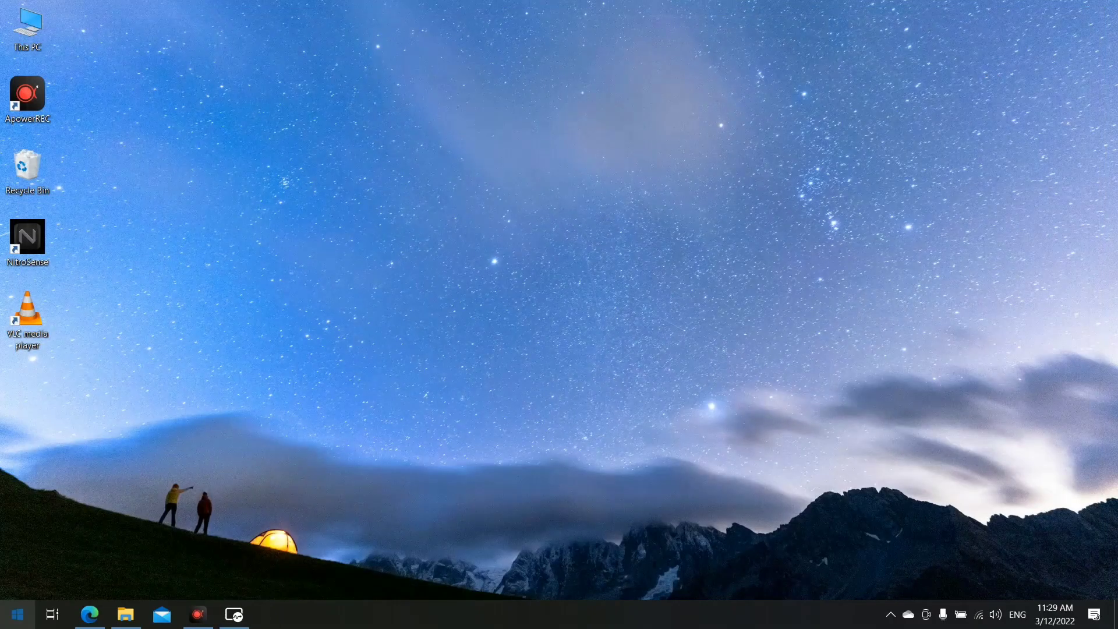
Check for updates on the Windows Update page in Settings and close the window
key(super)
click(18, 546)
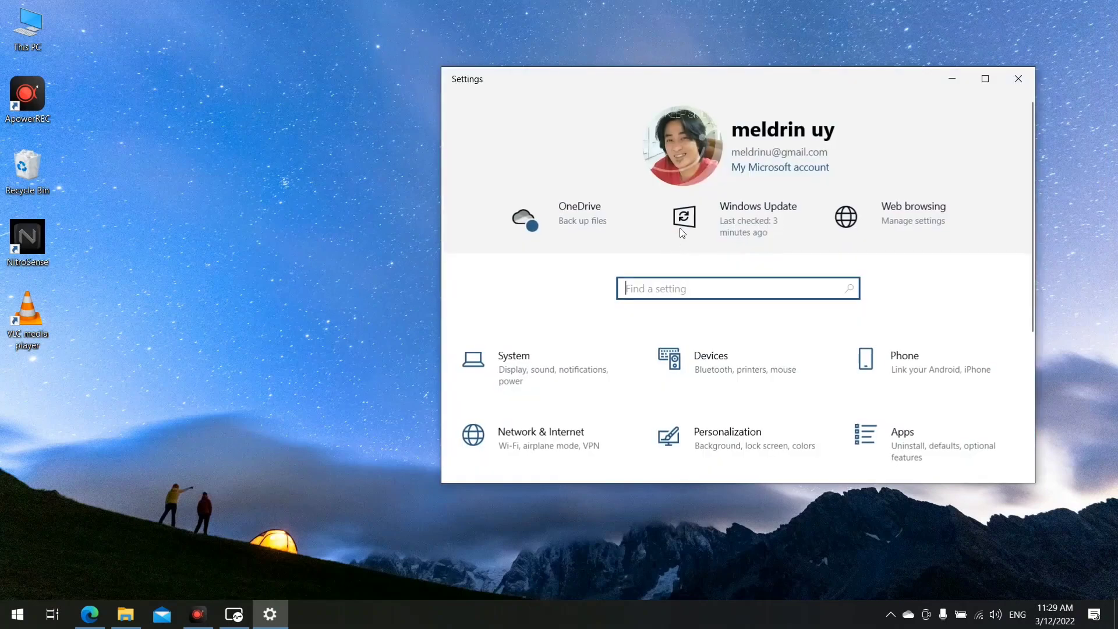
click(748, 230)
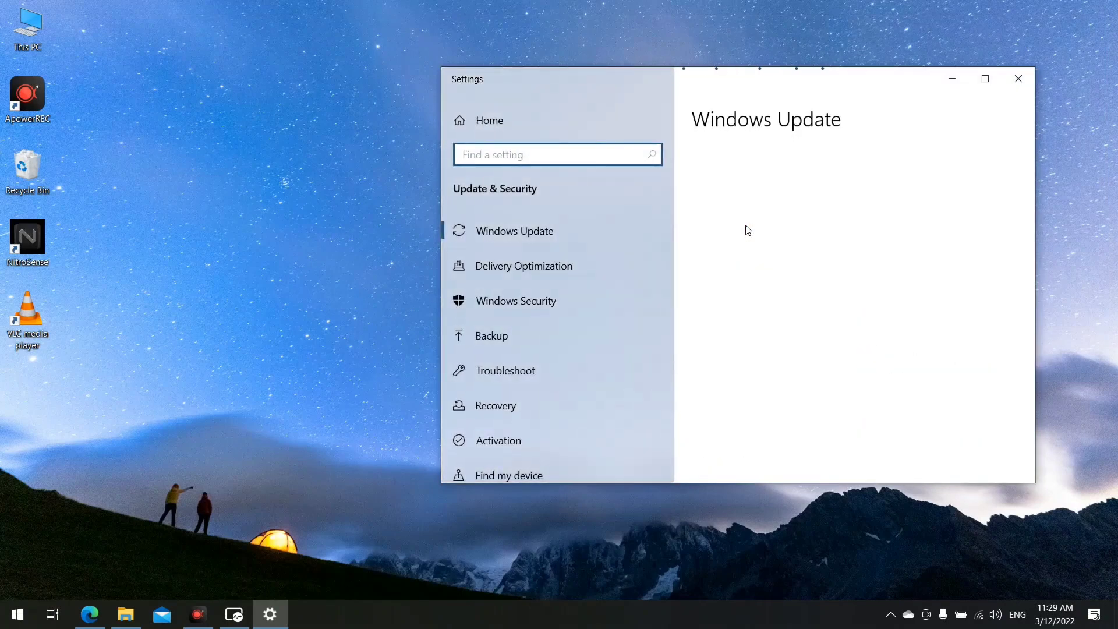
click(751, 205)
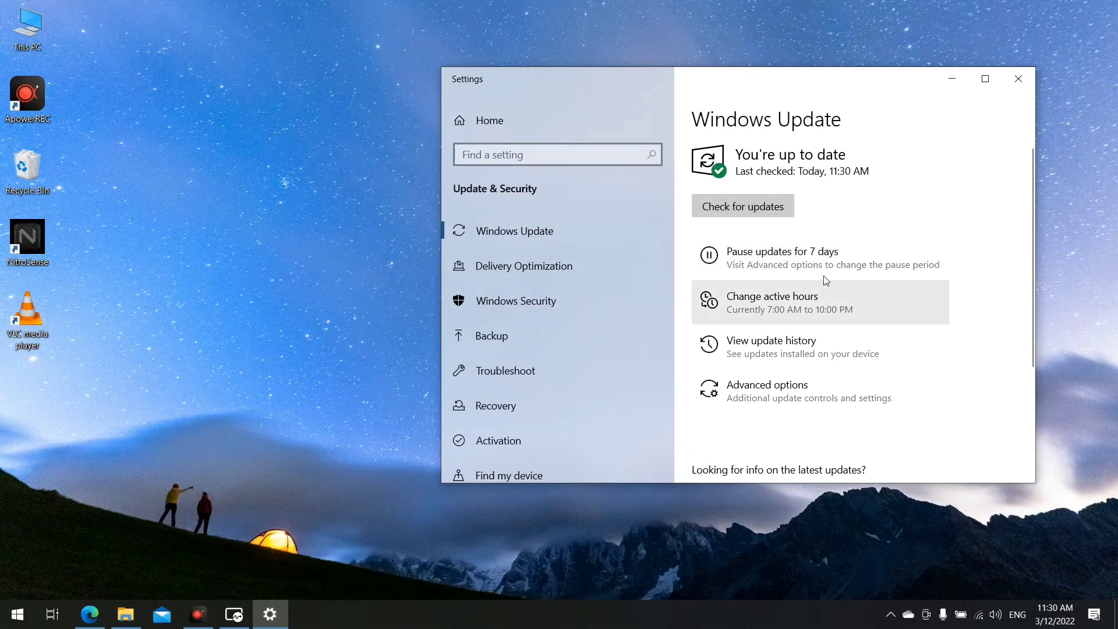
click(1018, 78)
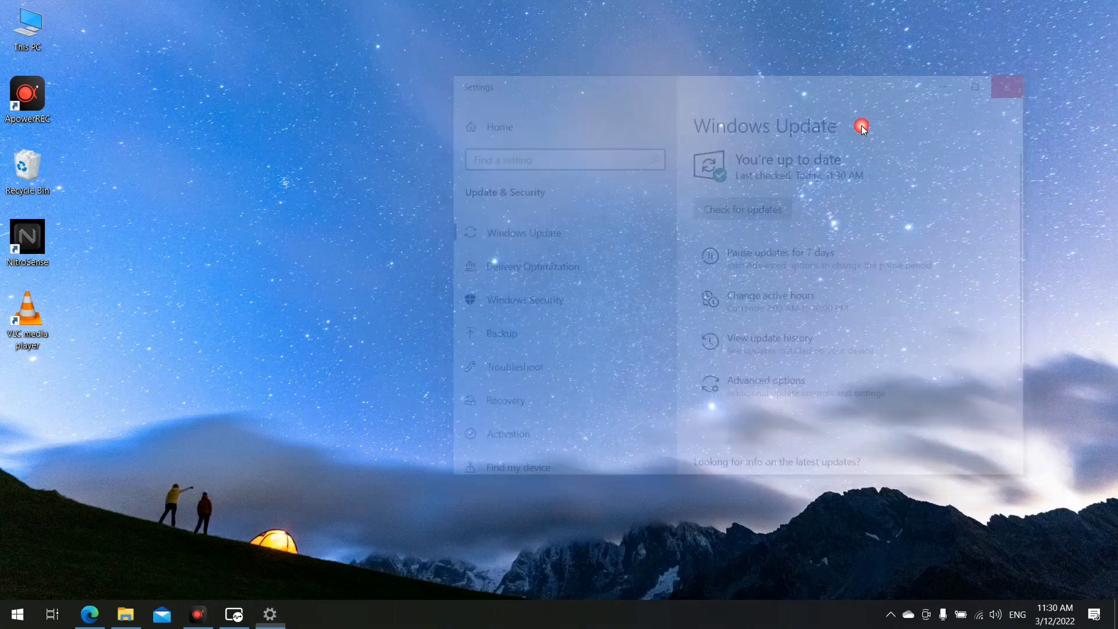
Switch back to Microsoft Edge and collapse the "Before you begin" notes of the Windows 11 Installation Assistant section
click(96, 619)
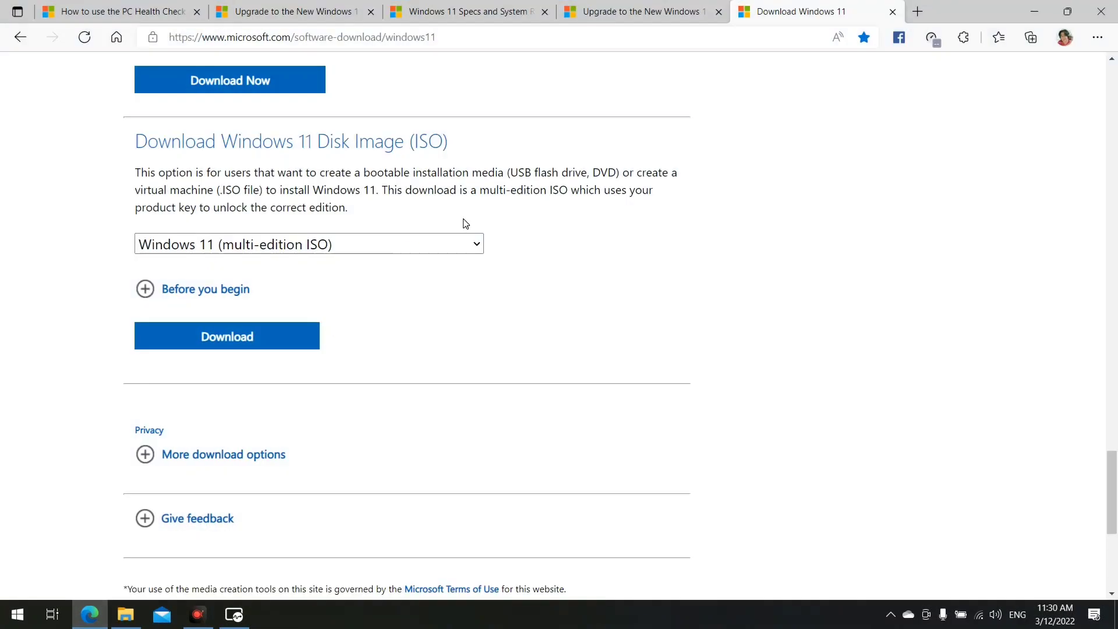
scroll(570, 254, up, 15)
scroll(708, 277, up, 10)
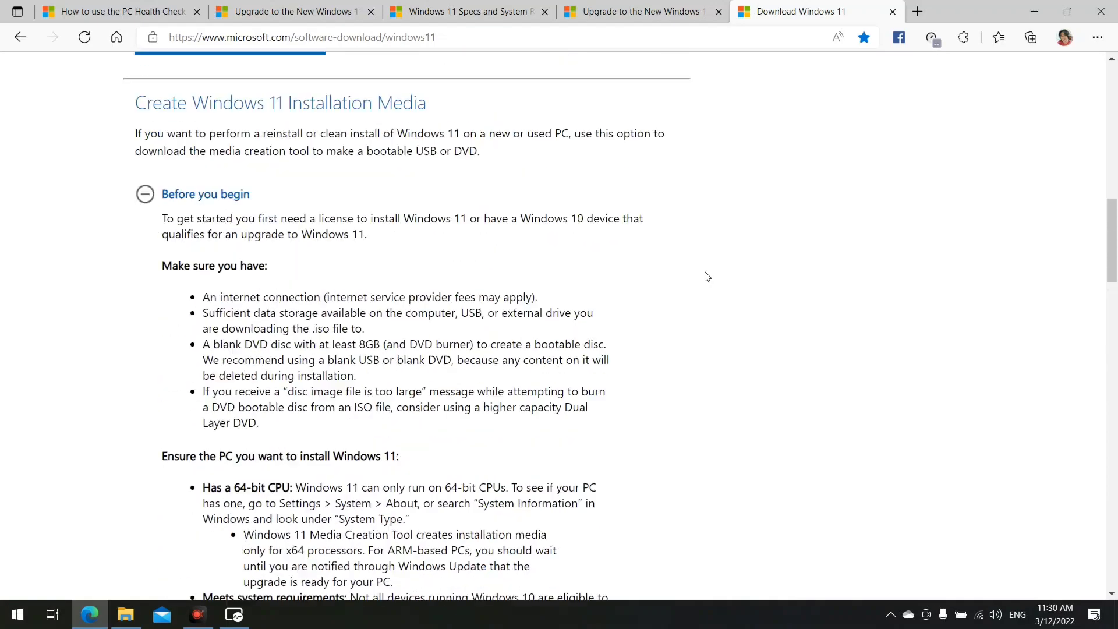
scroll(432, 288, up, 6)
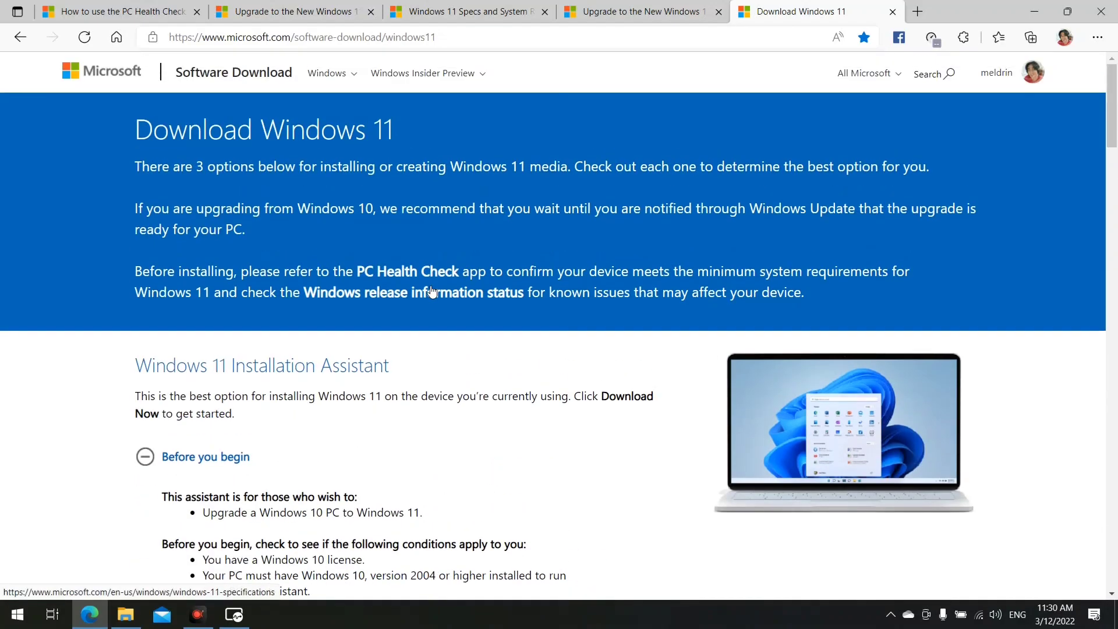
drag(150, 367, 391, 368)
click(198, 453)
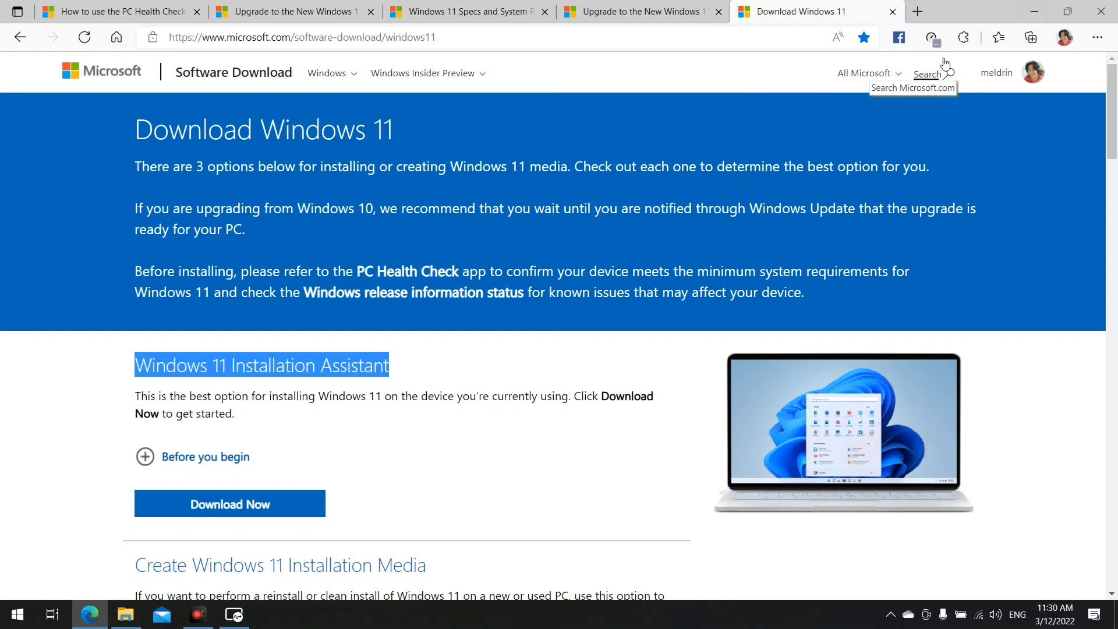
click(408, 459)
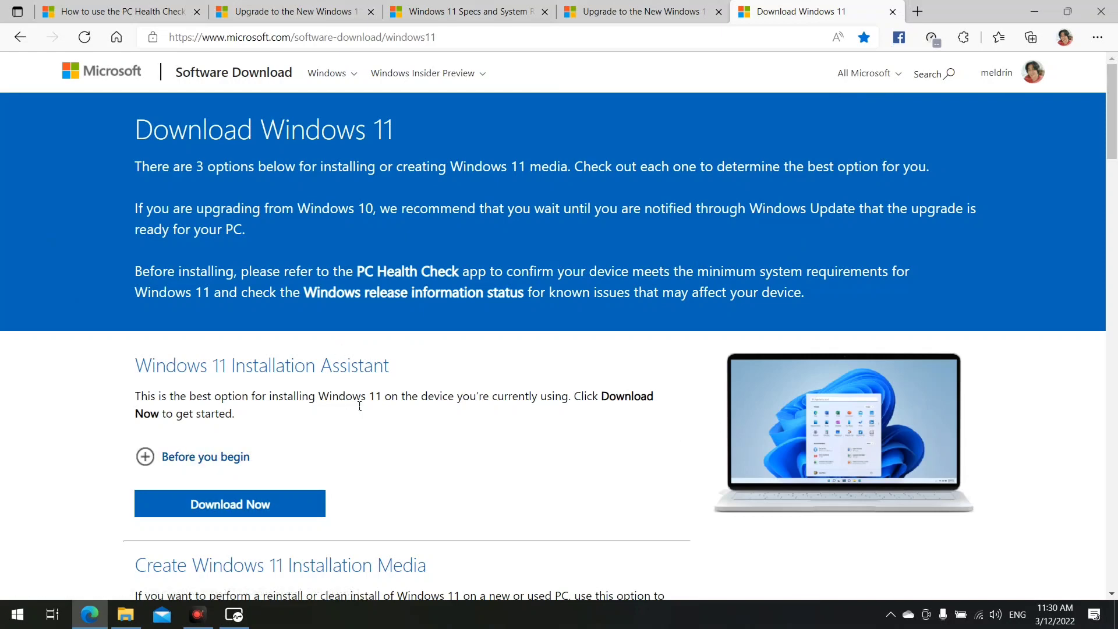
Download and run Windows11InstallationAssistant.exe, and accept its license terms to start installing Windows 11
click(290, 511)
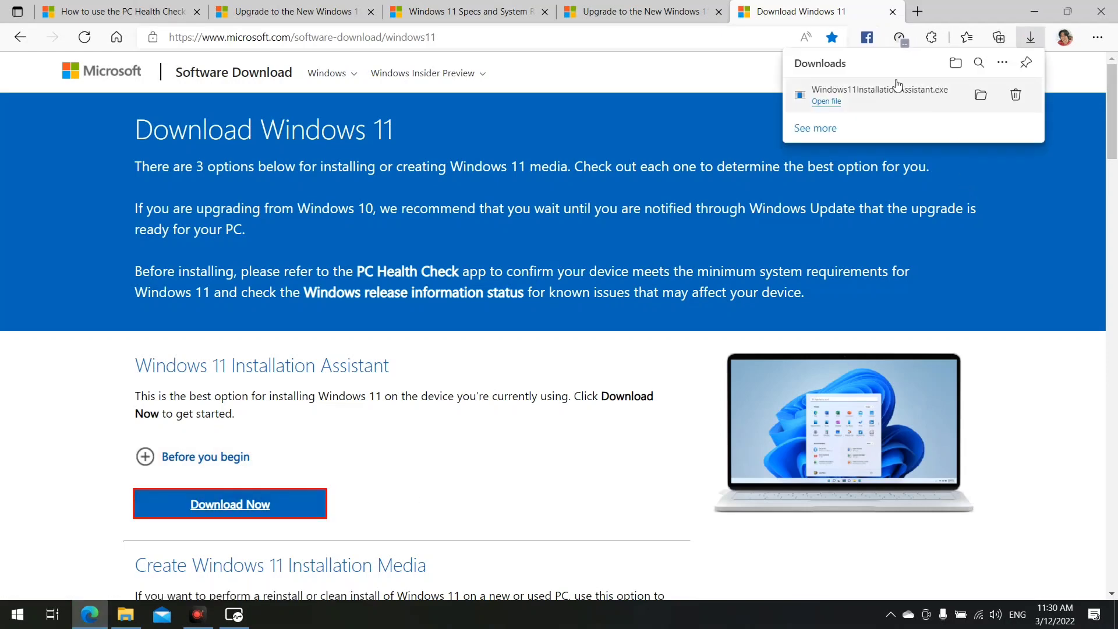
click(840, 104)
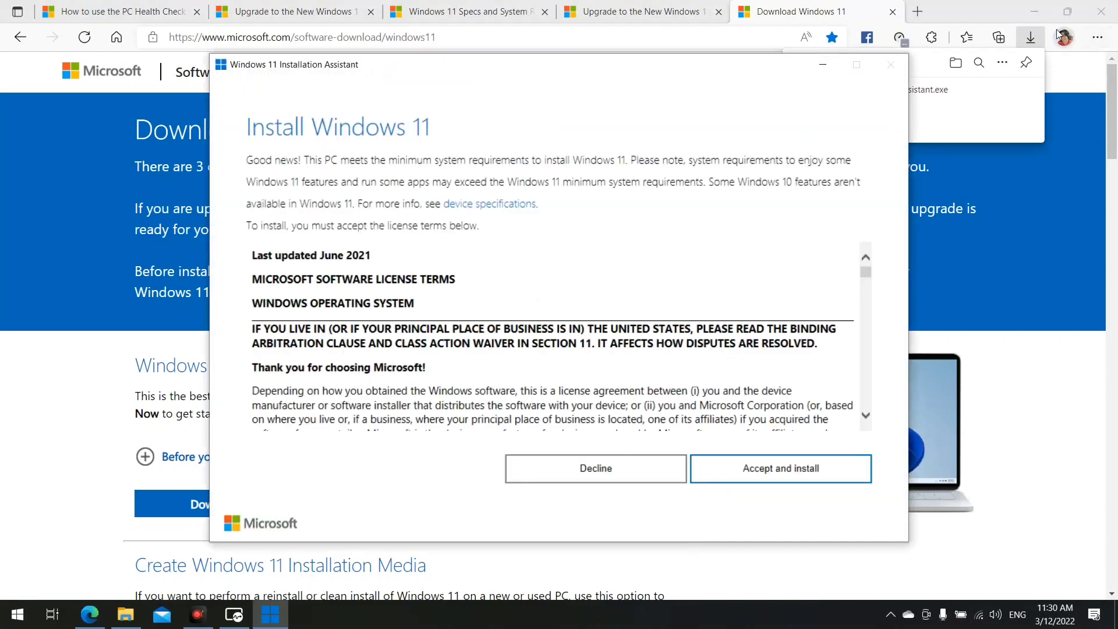
click(1042, 16)
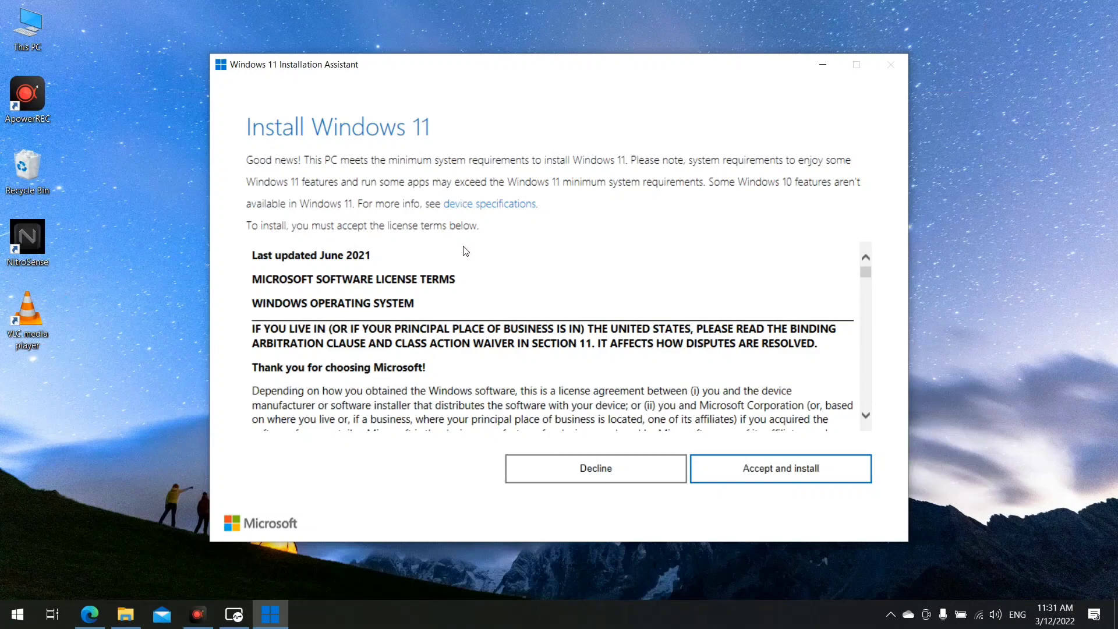
click(762, 469)
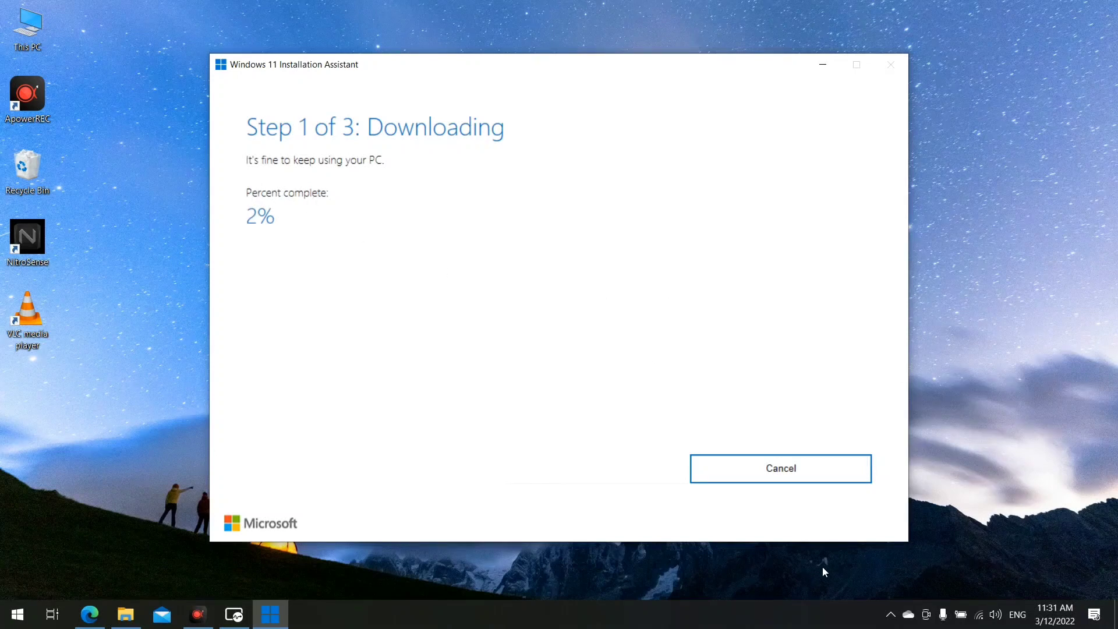
click(790, 577)
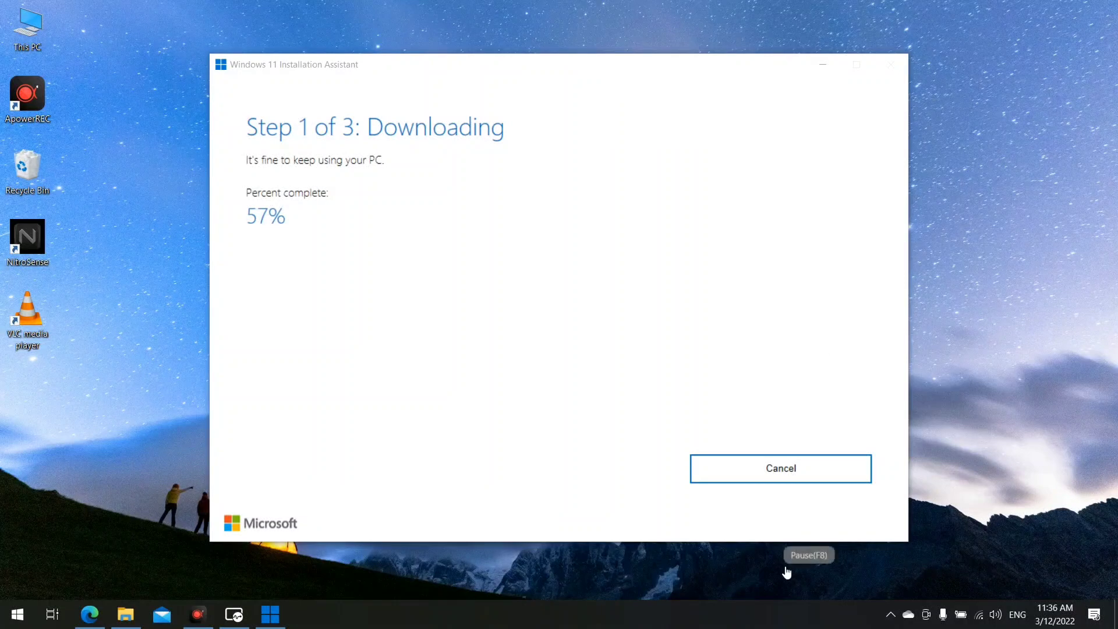
click(786, 572)
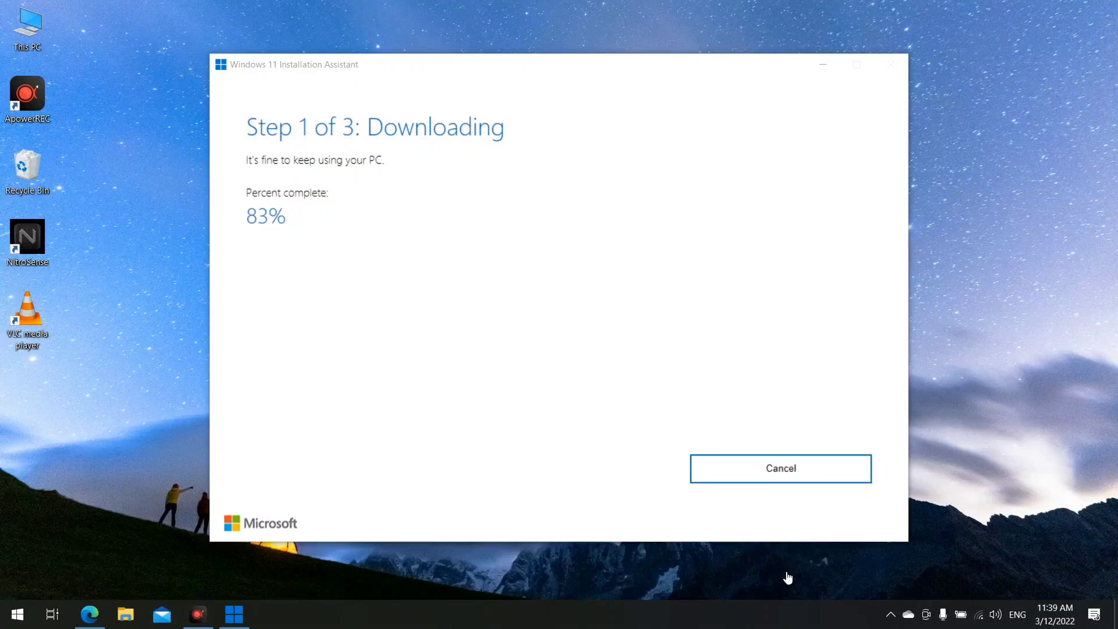
click(788, 573)
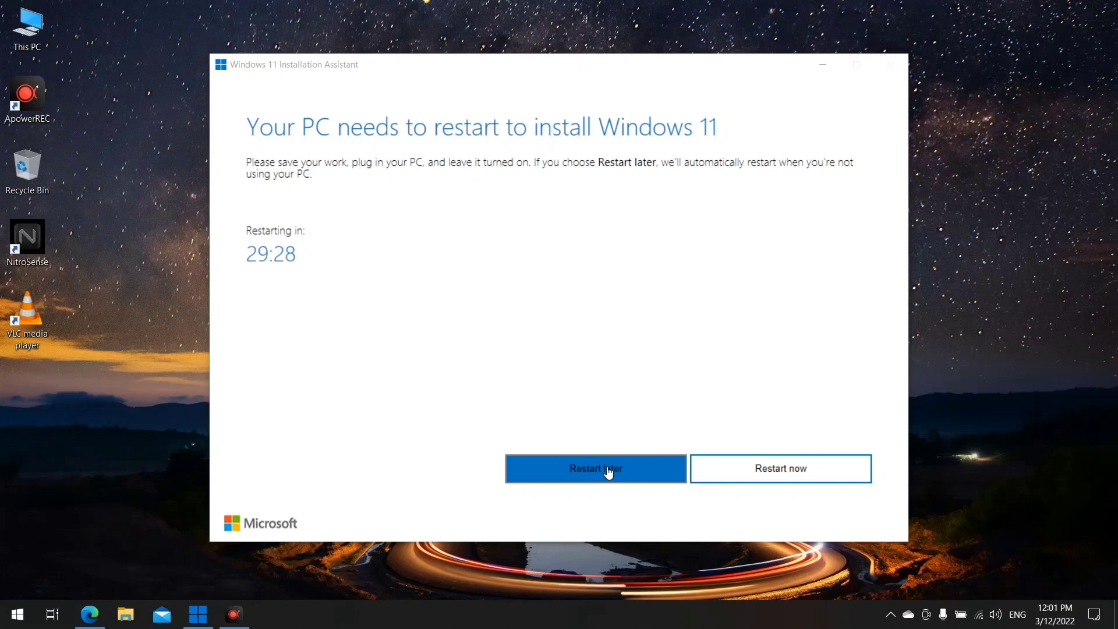
Restart the PC immediately to install Windows 11 and dismiss the sign-out notice
click(784, 473)
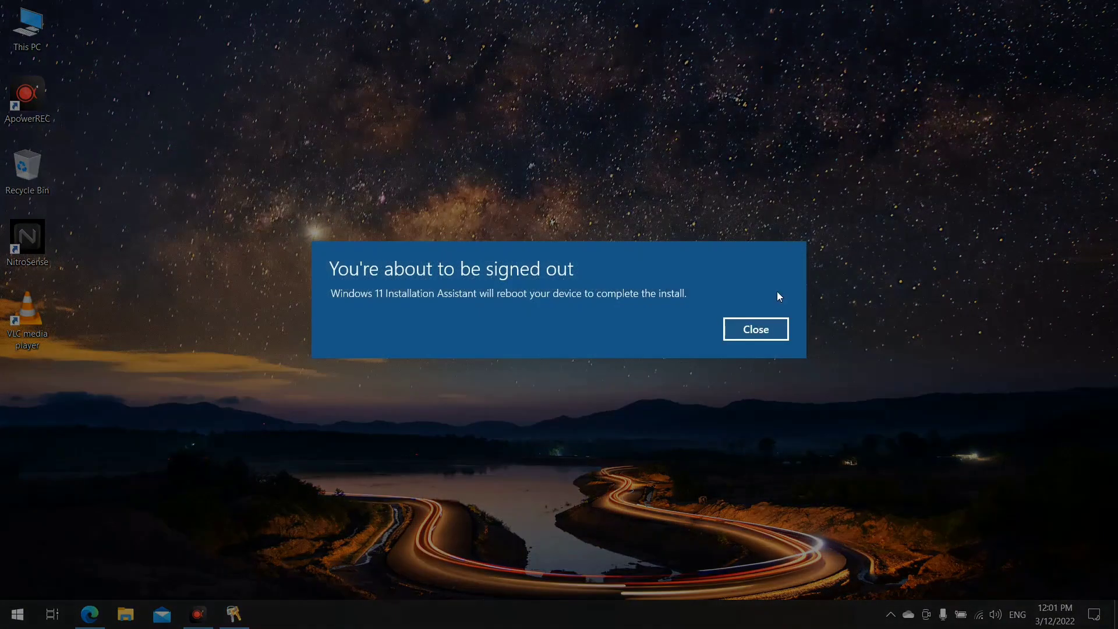
click(752, 330)
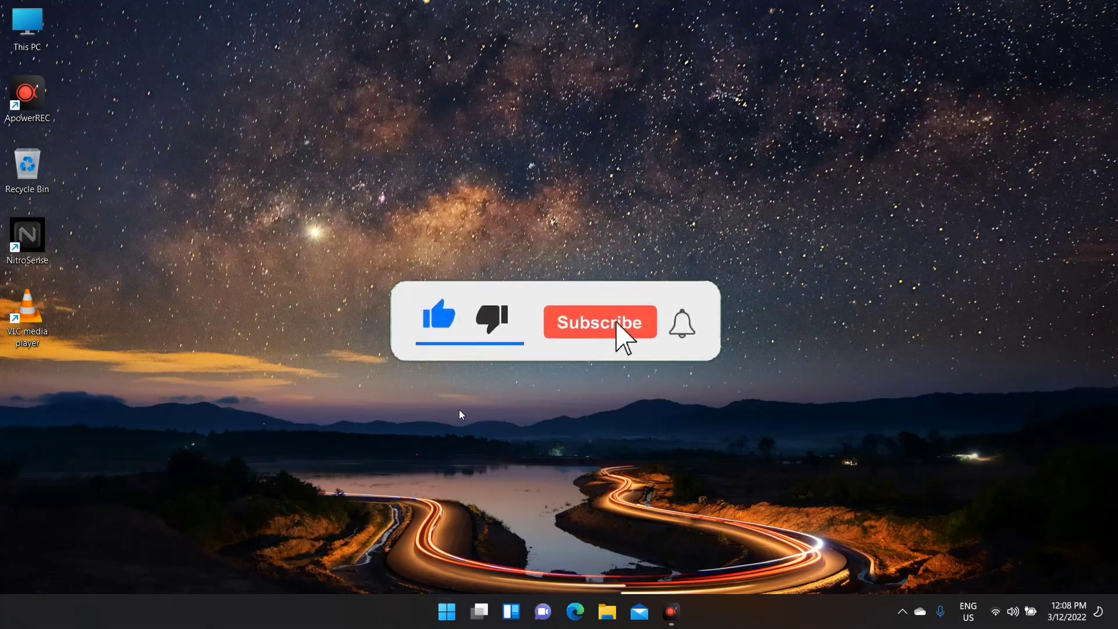
Refresh the Windows 11 desktop several times
right_click(442, 375)
click(511, 256)
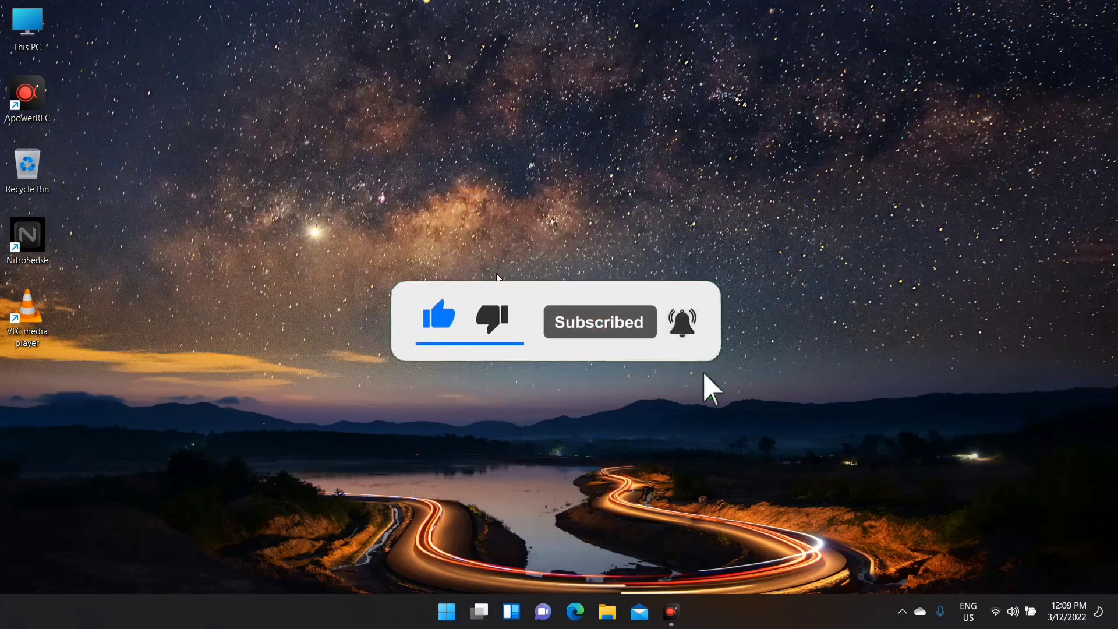
right_click(498, 286)
click(479, 307)
right_click(480, 307)
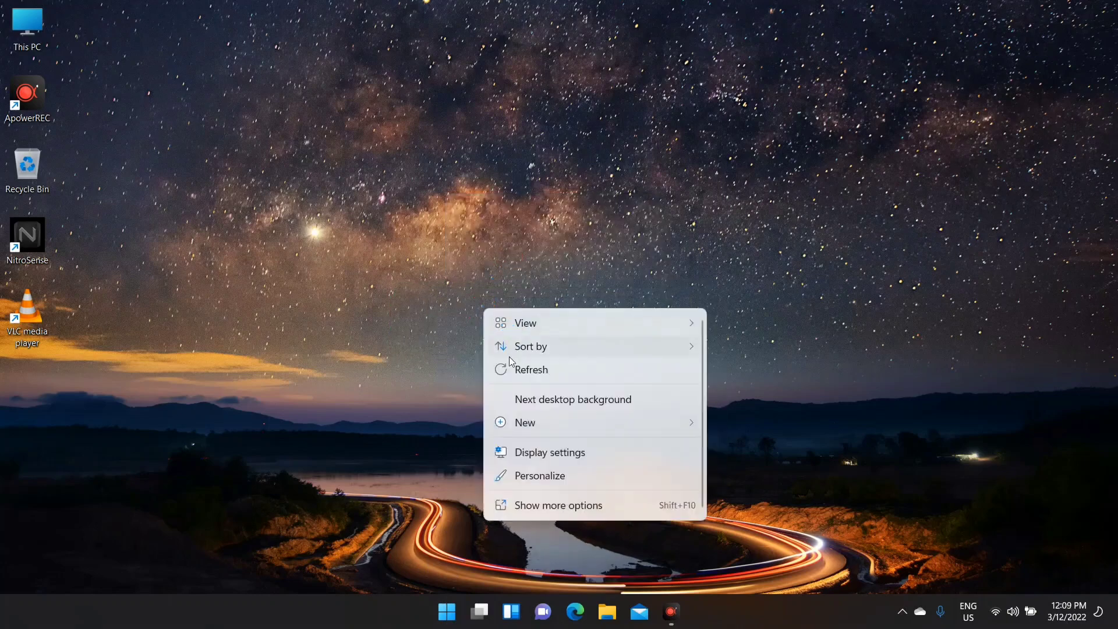
click(507, 368)
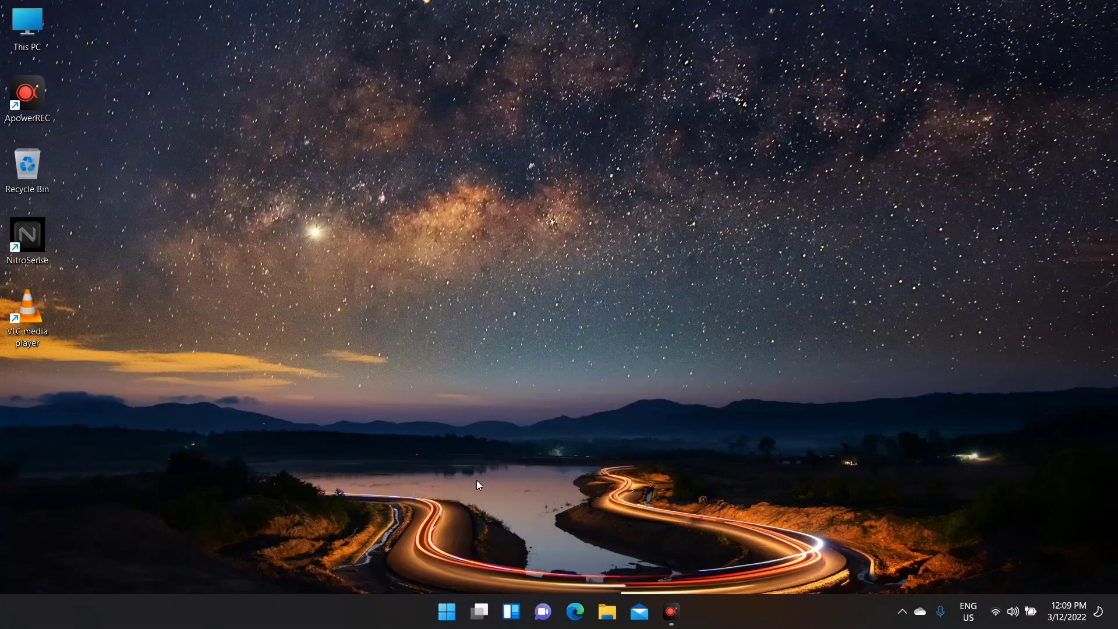